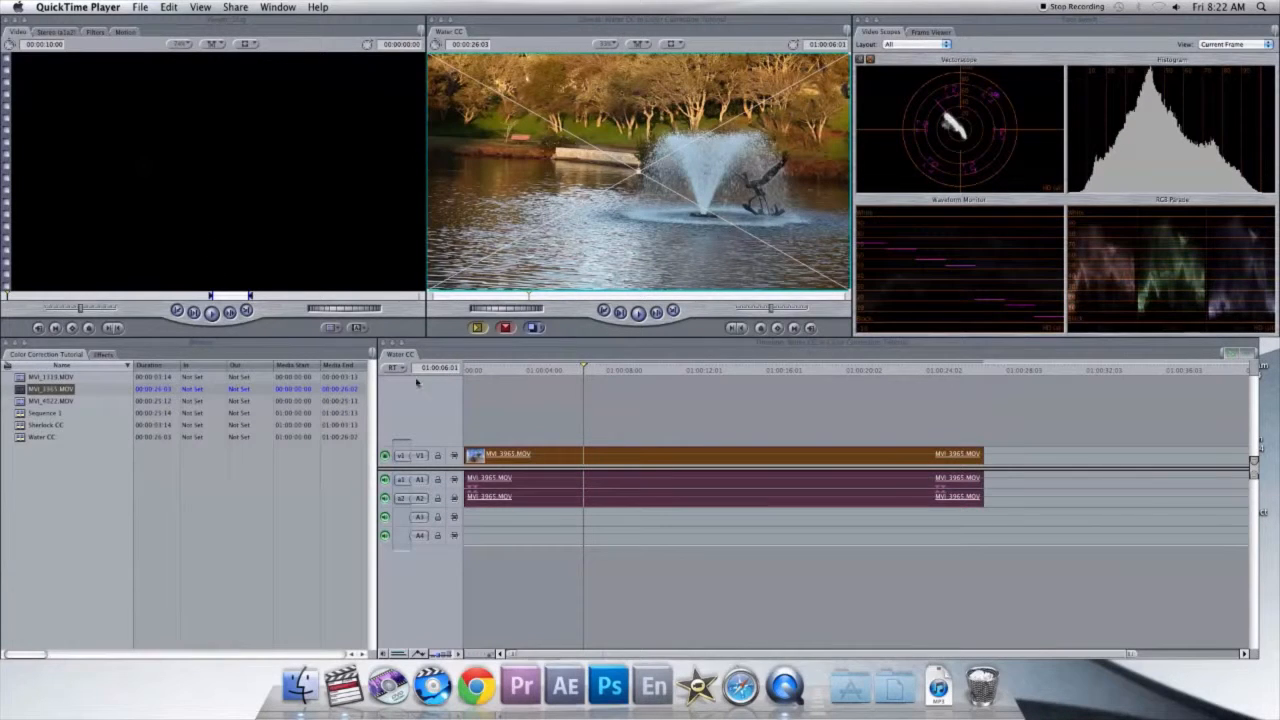
Apply the Color Corrector video filter to the MVI_3965.MOV clip in the Water CC sequence.
left_click(585, 372)
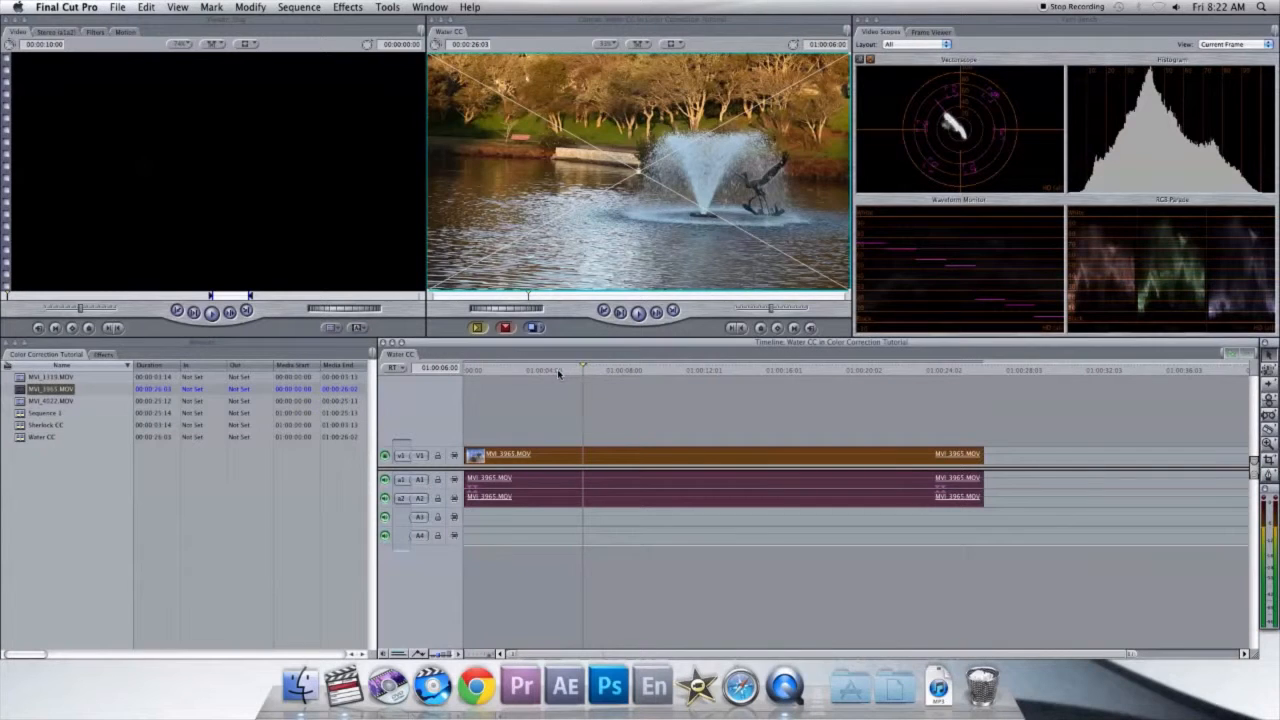
left_click(531, 371)
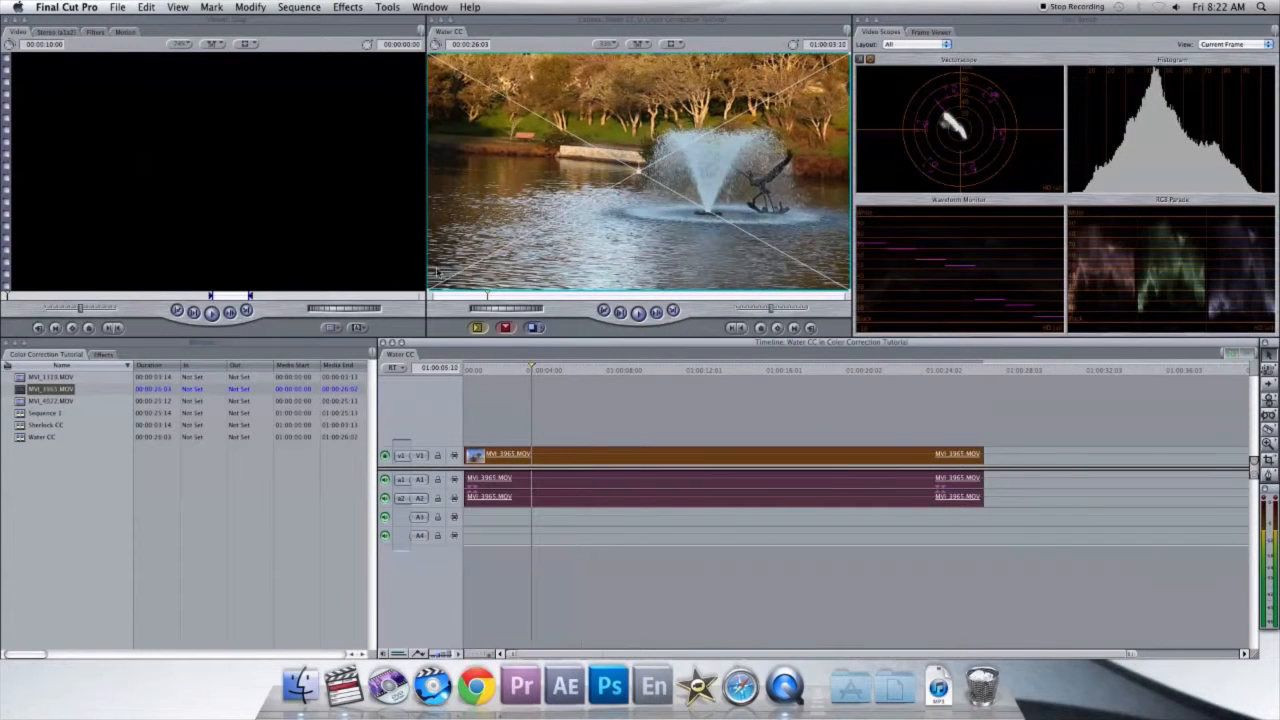
left_click(341, 7)
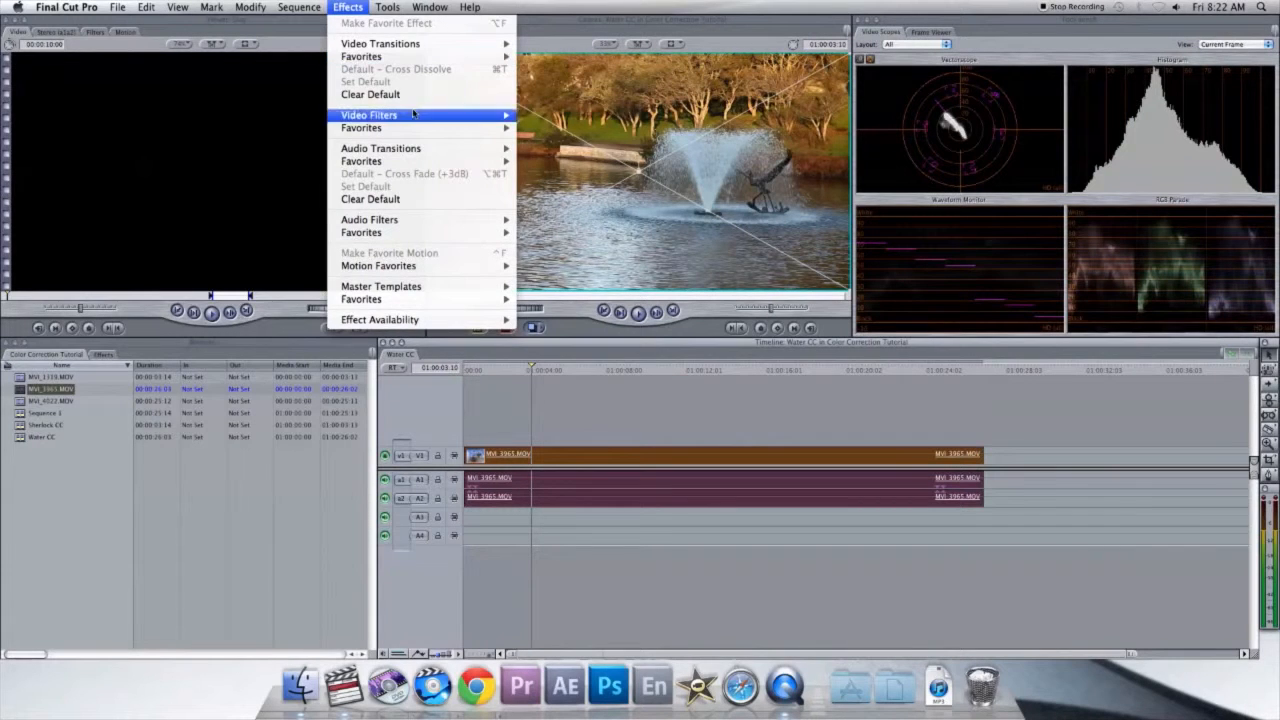
mouse_move(418, 118)
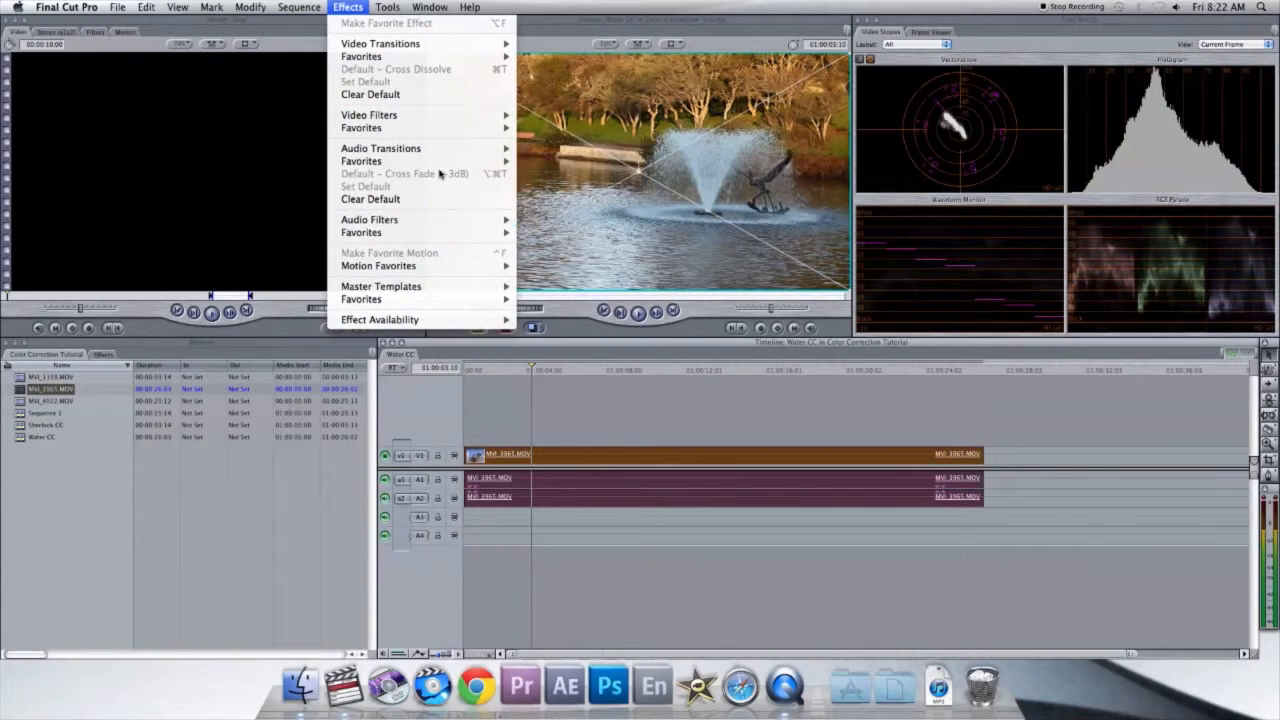
mouse_move(598, 156)
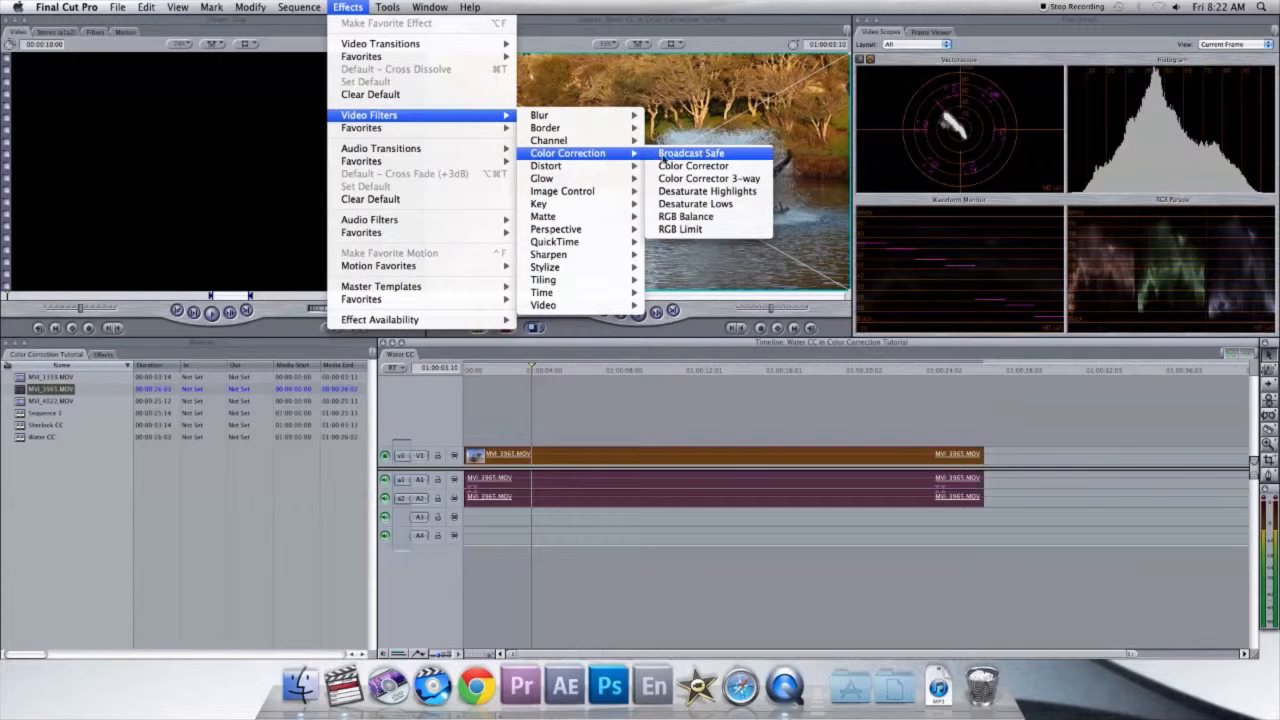
left_click(677, 167)
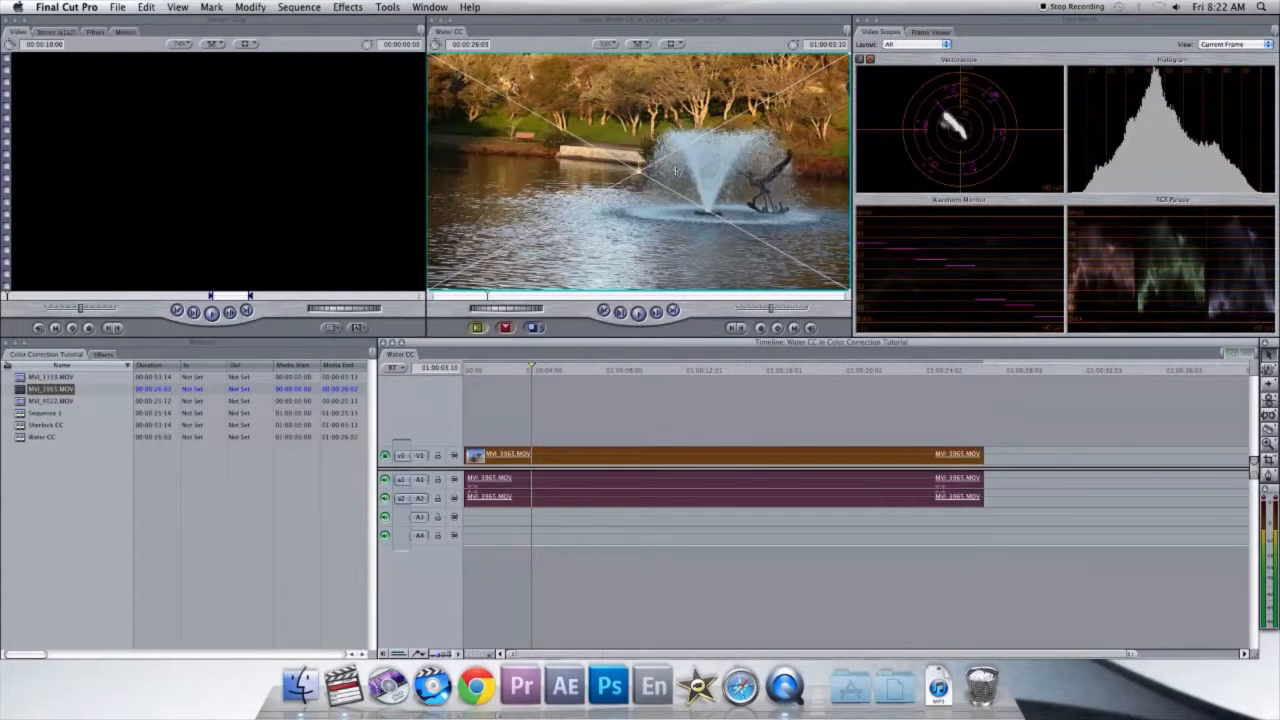
Load the filtered MVI_3965.MOV clip from the timeline into the Viewer and show its Color Corrector wheels and sliders.
left_click(96, 33)
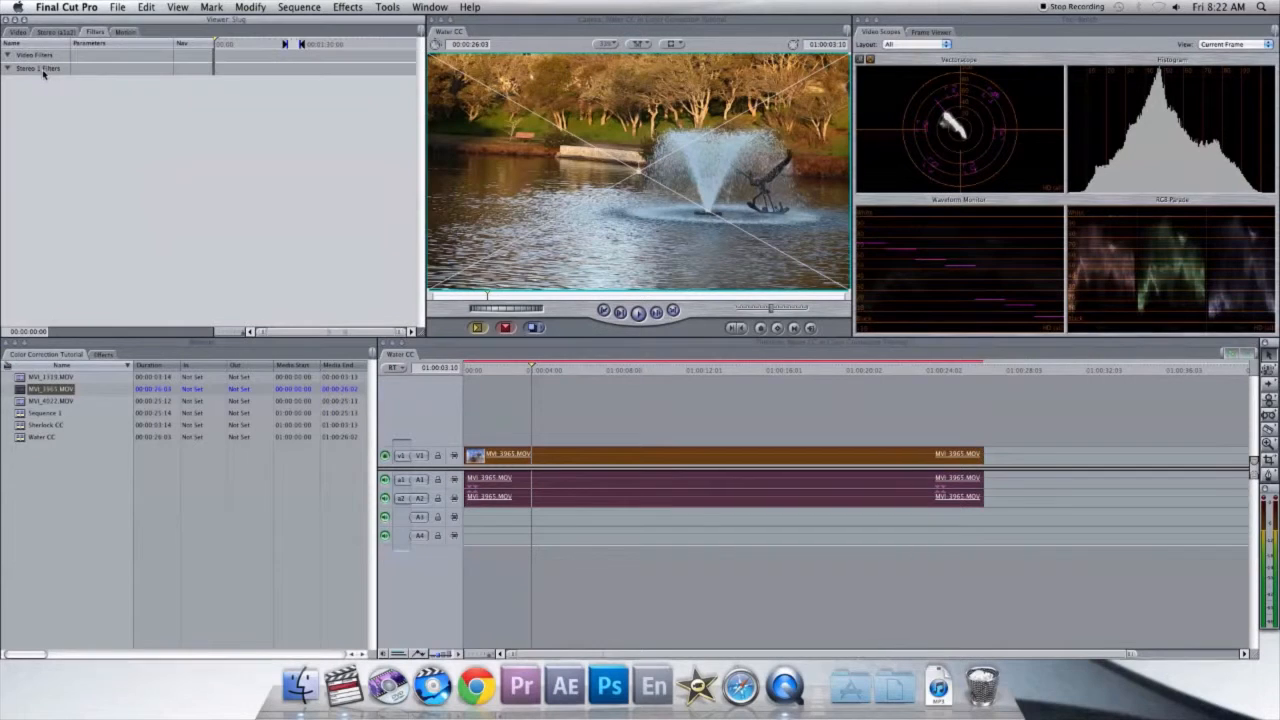
double_click(503, 458)
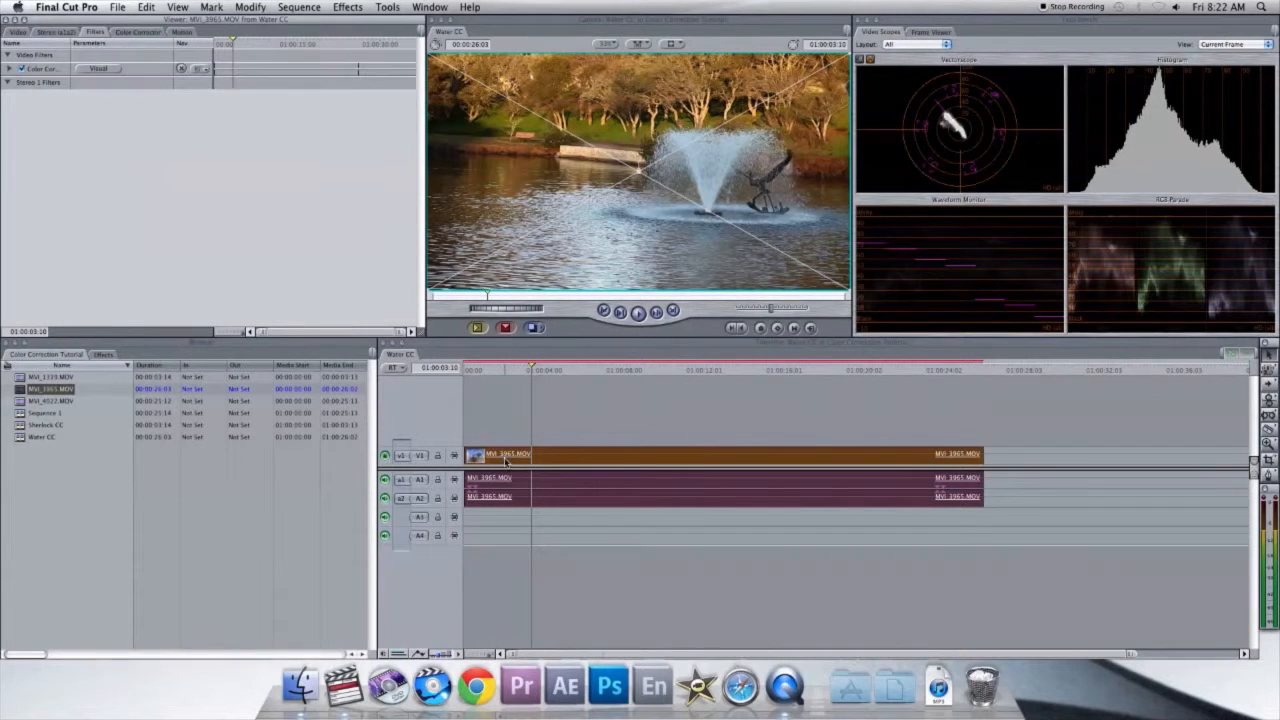
left_click(137, 32)
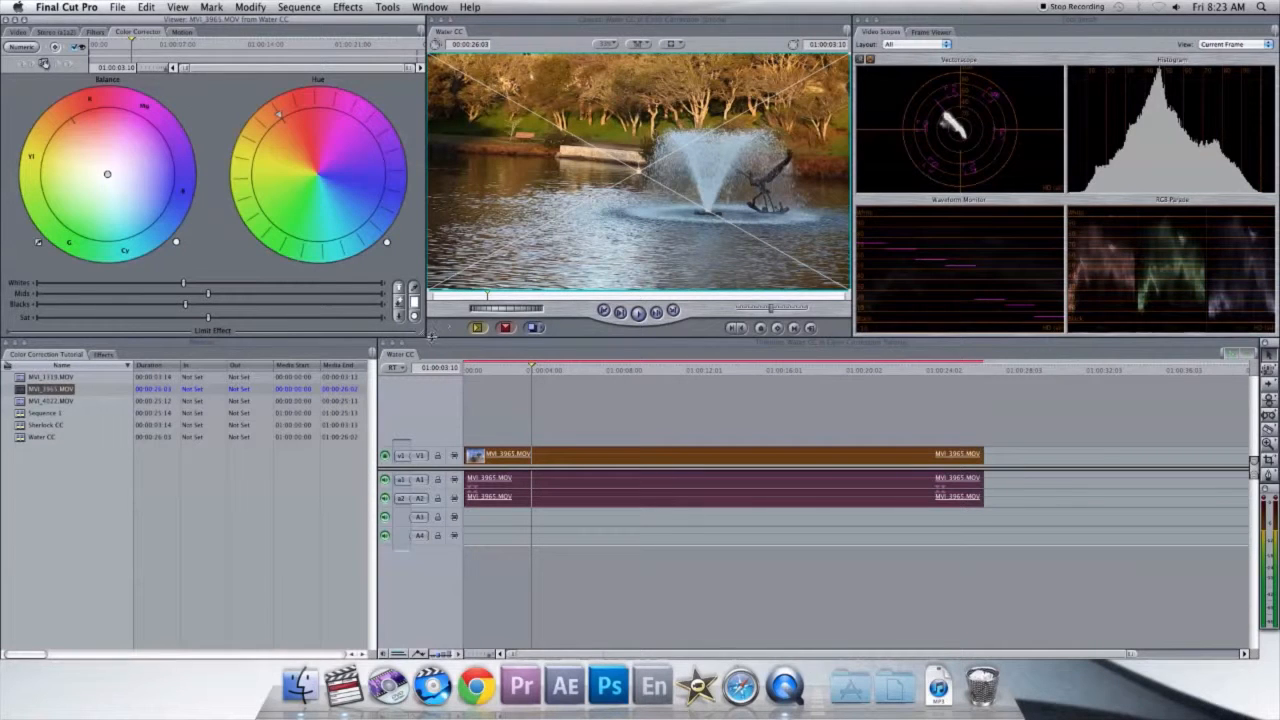
Resize the workspace by narrowing the Viewer beside the Canvas and making the upper windows taller than before.
left_click_drag(429, 291, 397, 295)
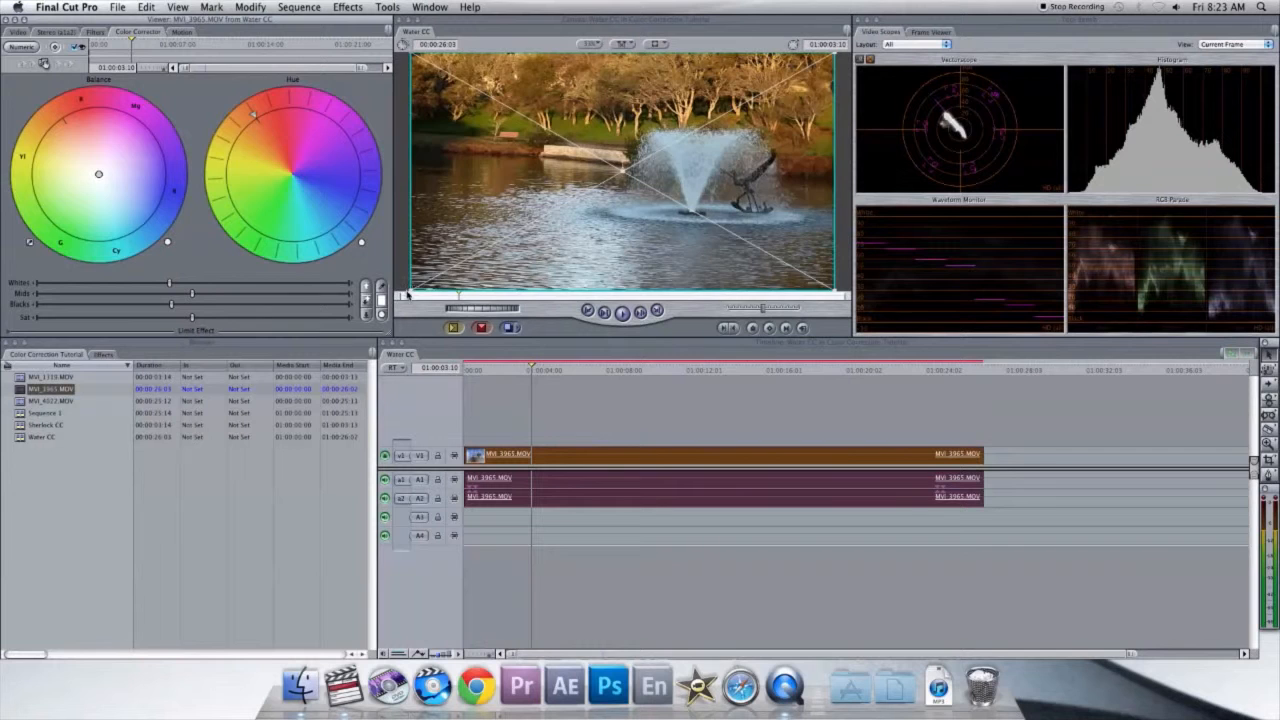
left_click_drag(649, 337, 658, 384)
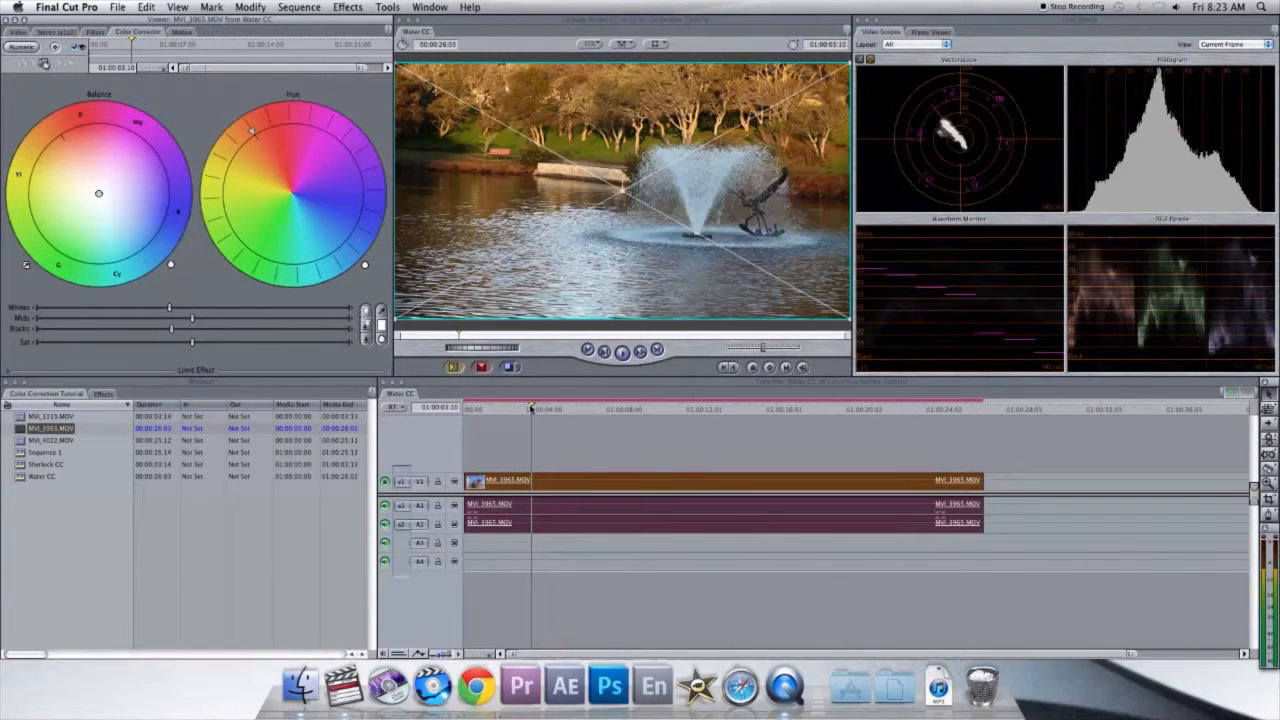
left_click(515, 440)
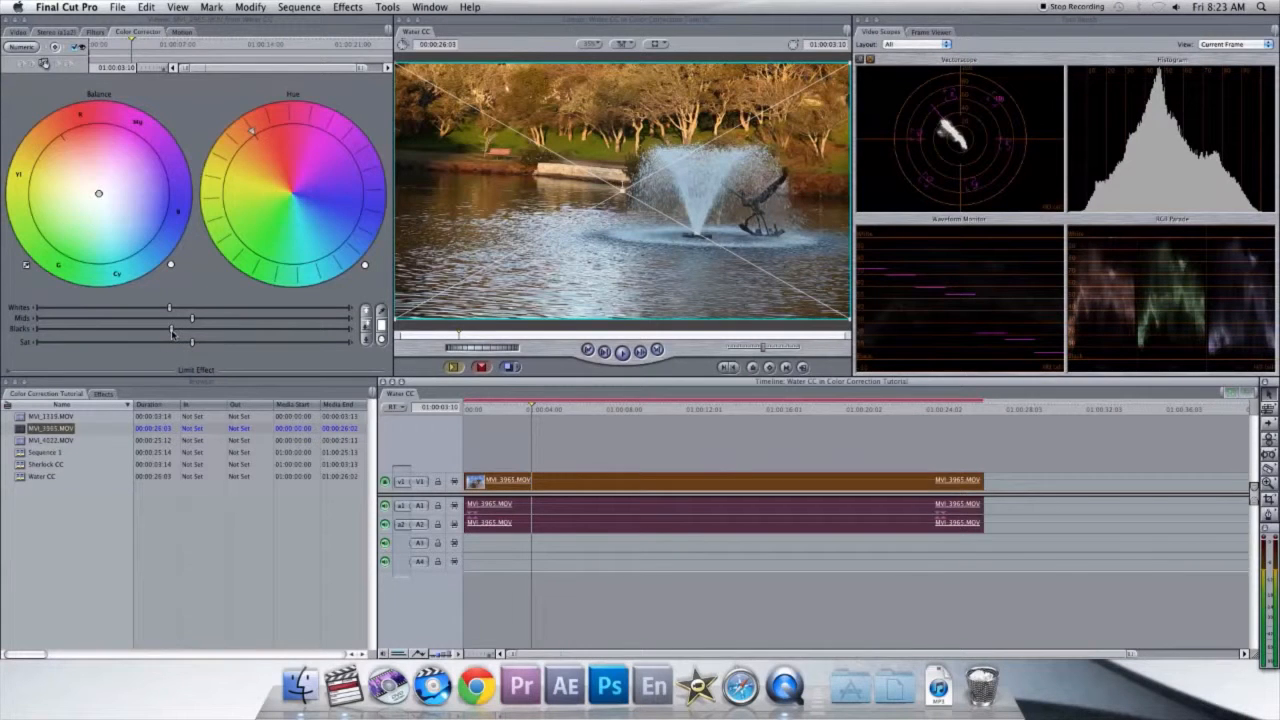
Lower the clip's Blacks level slightly and raise its Whites level in the Color Corrector.
left_click_drag(172, 334, 162, 333)
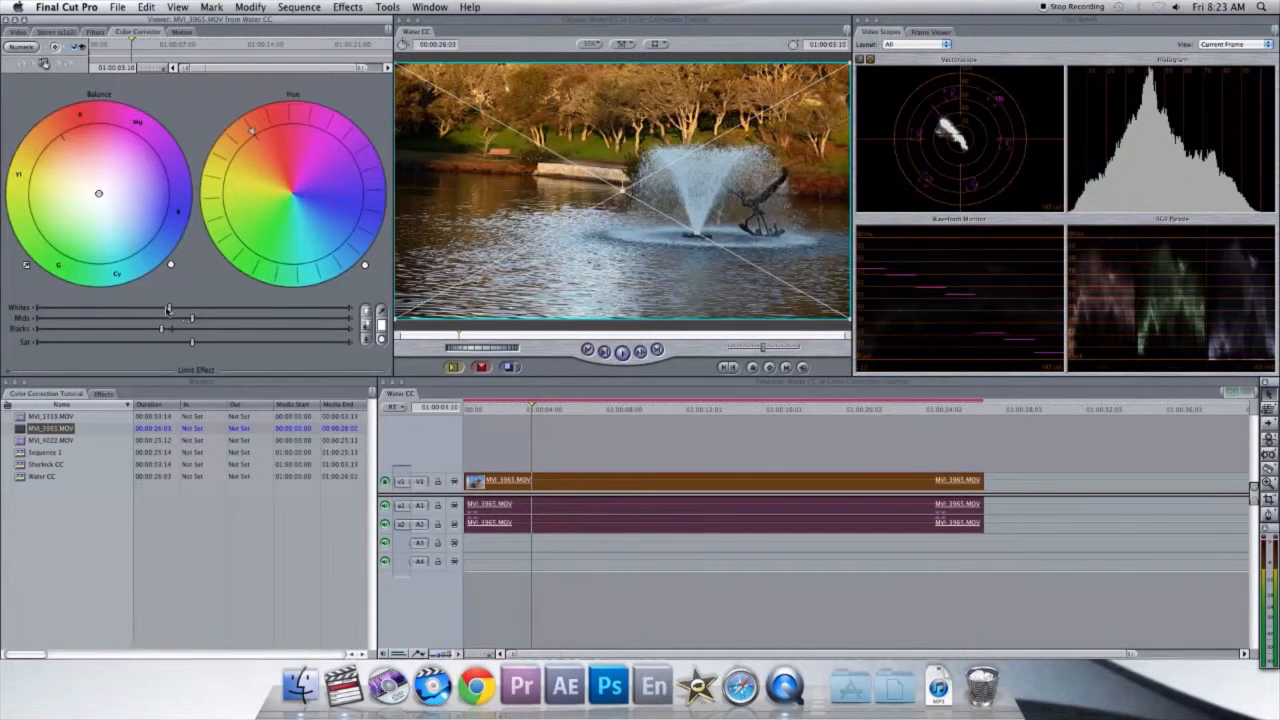
left_click_drag(169, 310, 182, 309)
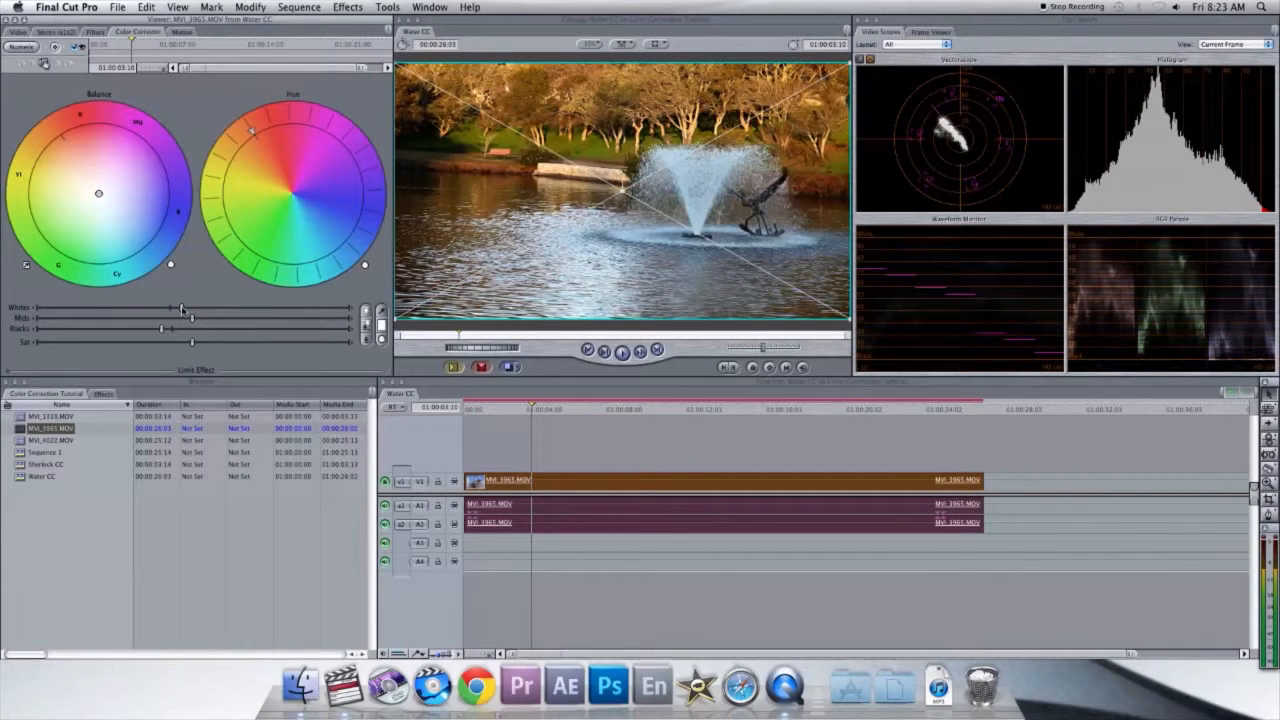
left_click_drag(182, 309, 184, 310)
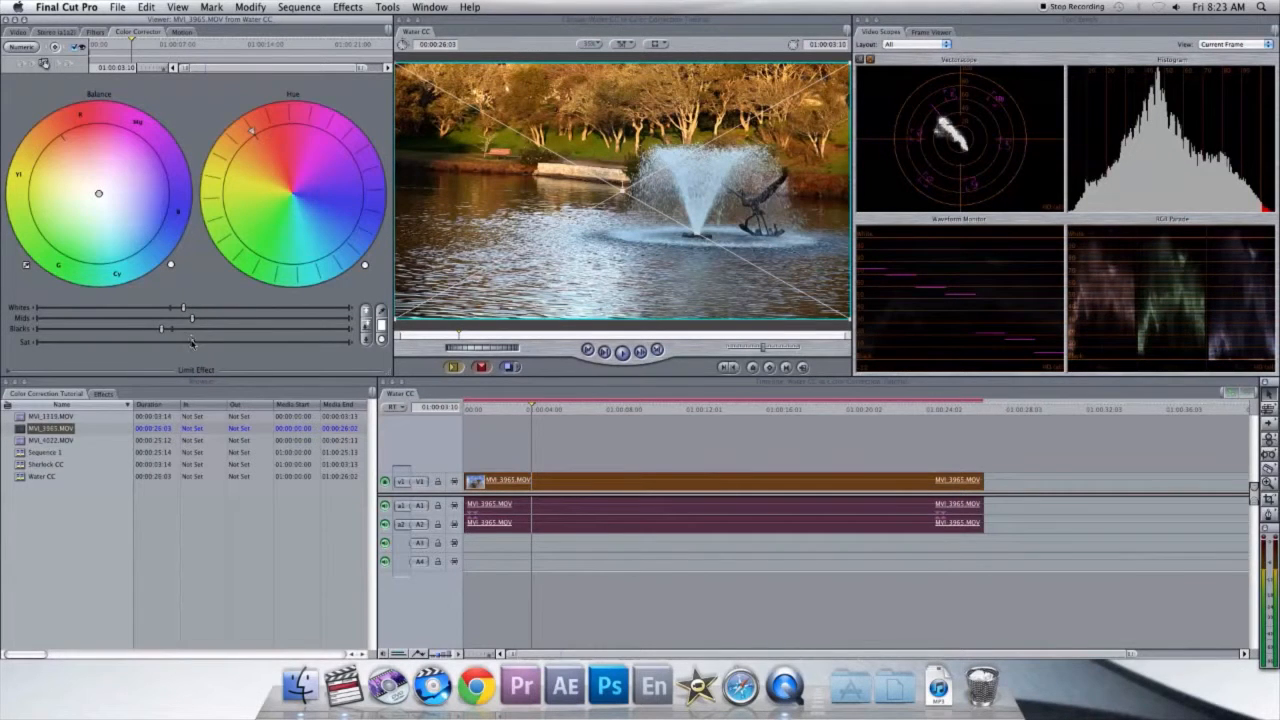
Fine-tune the correction with slightly less saturation, a small hue shift toward orange, and minor Whites and Mids adjustments.
left_click_drag(192, 345, 189, 345)
left_click_drag(253, 130, 245, 133)
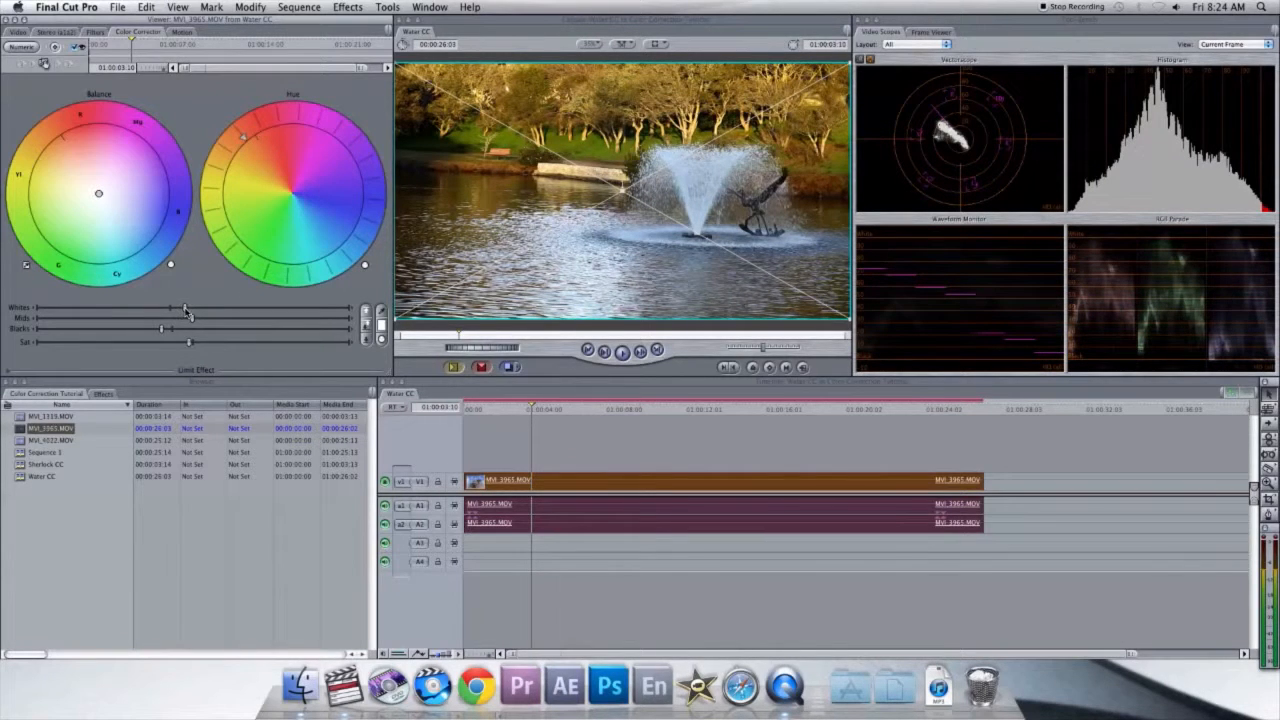
left_click_drag(187, 311, 184, 311)
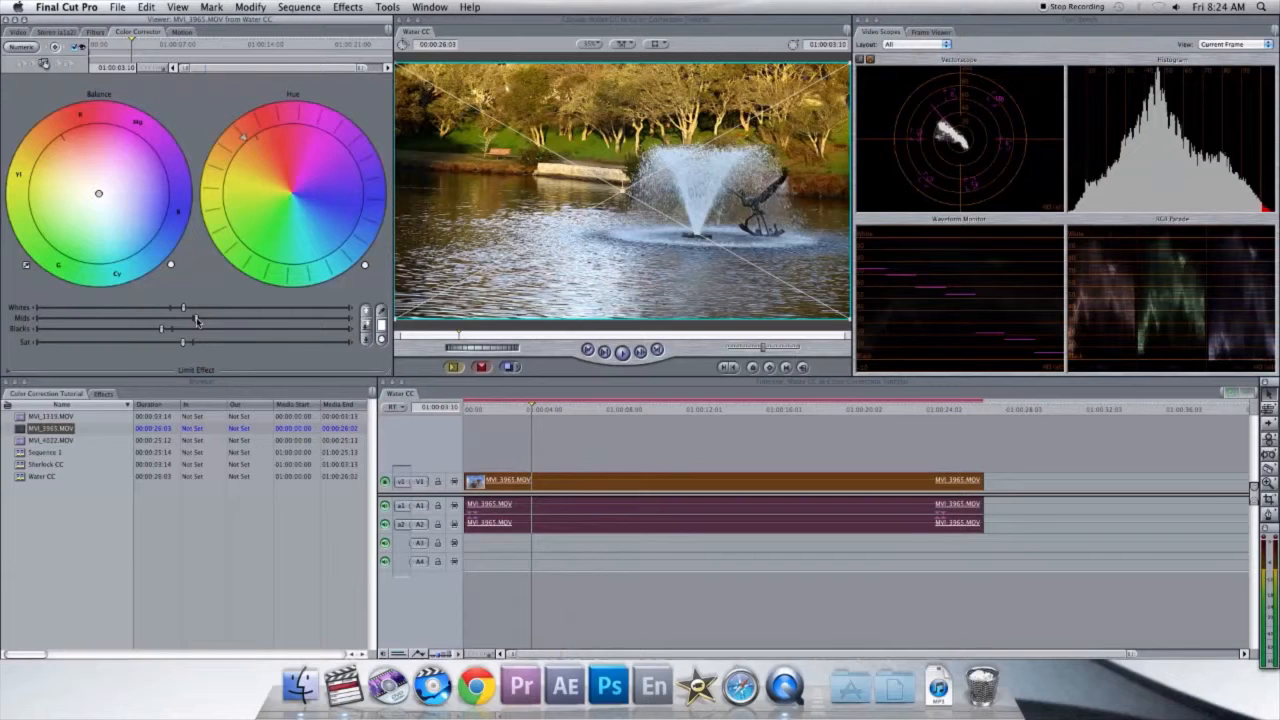
left_click_drag(196, 318, 197, 318)
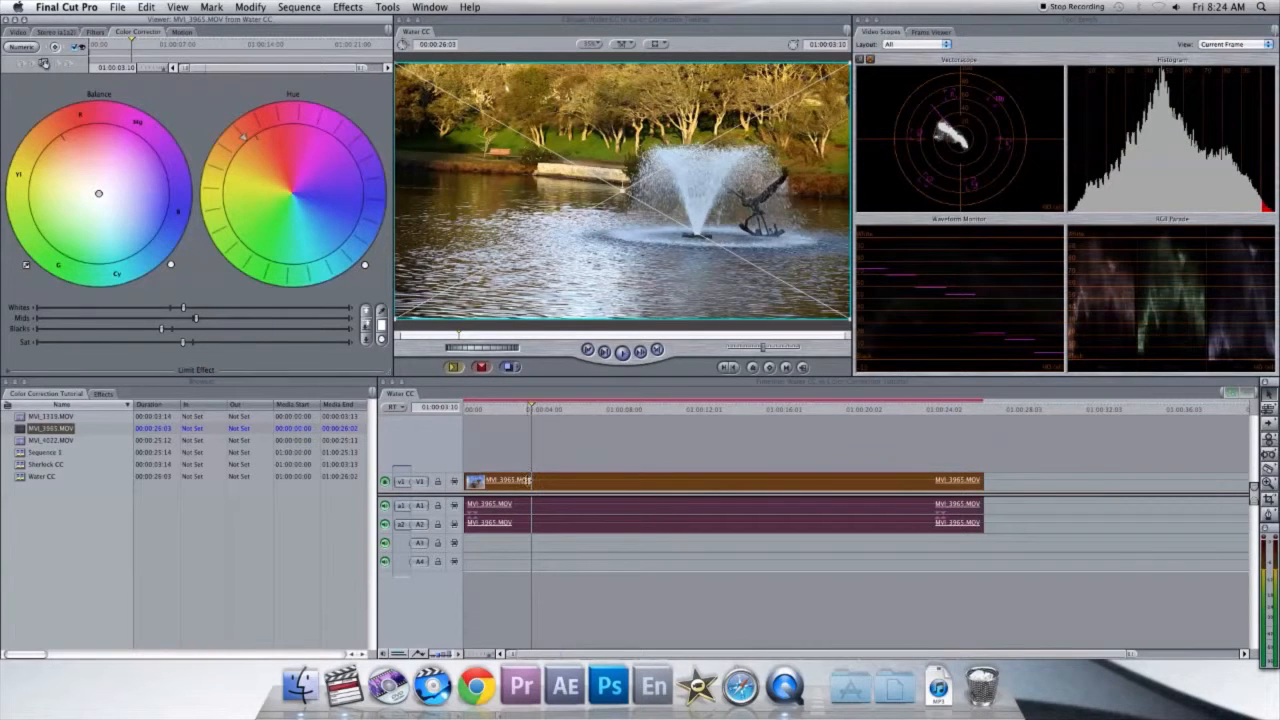
Place an uncorrected MVI_3965.MOV copy at the start of V1, directly followed by the corrected clip on V2, and render the sequence.
right_click(511, 486)
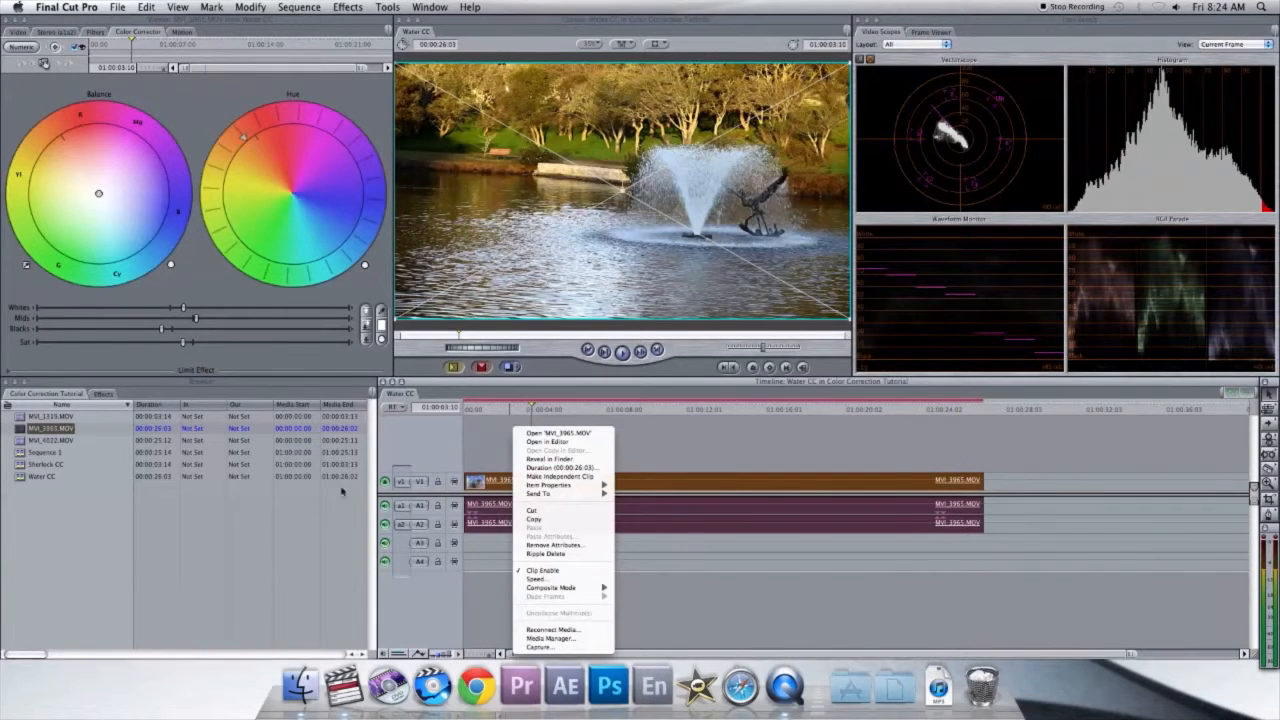
left_click(226, 576)
left_click_drag(48, 432, 1007, 485)
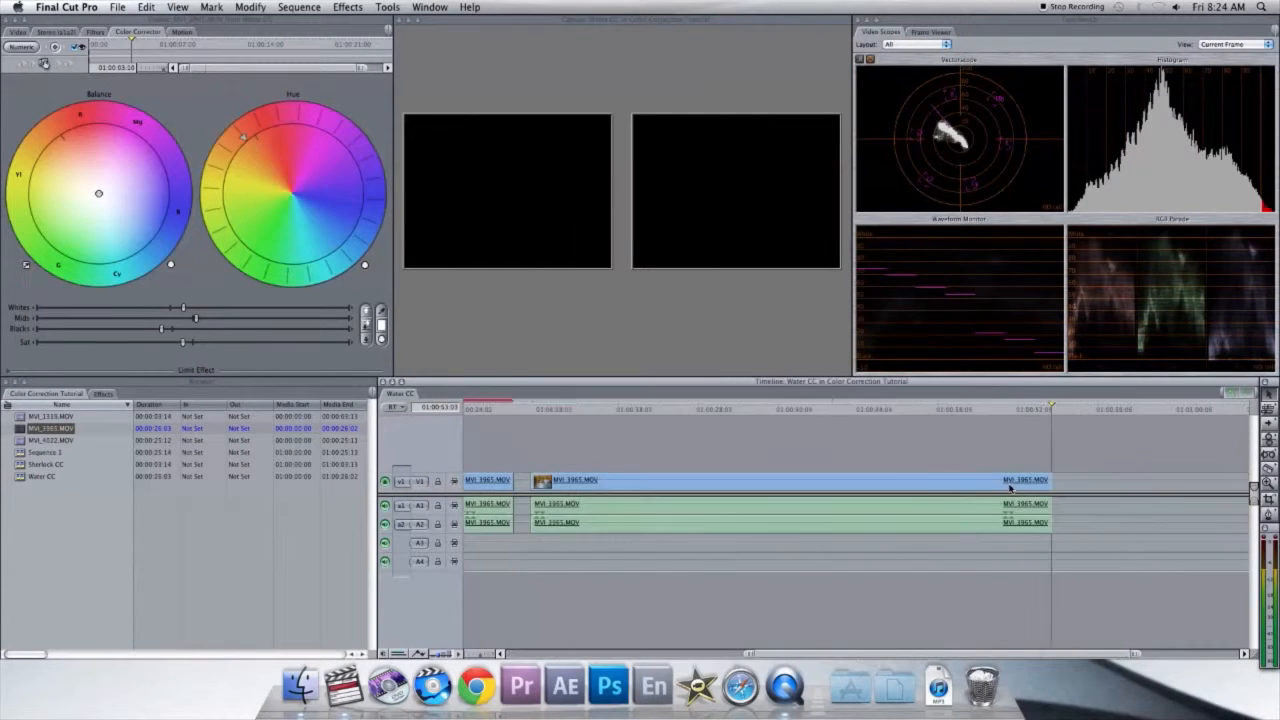
left_click_drag(485, 490, 1209, 453)
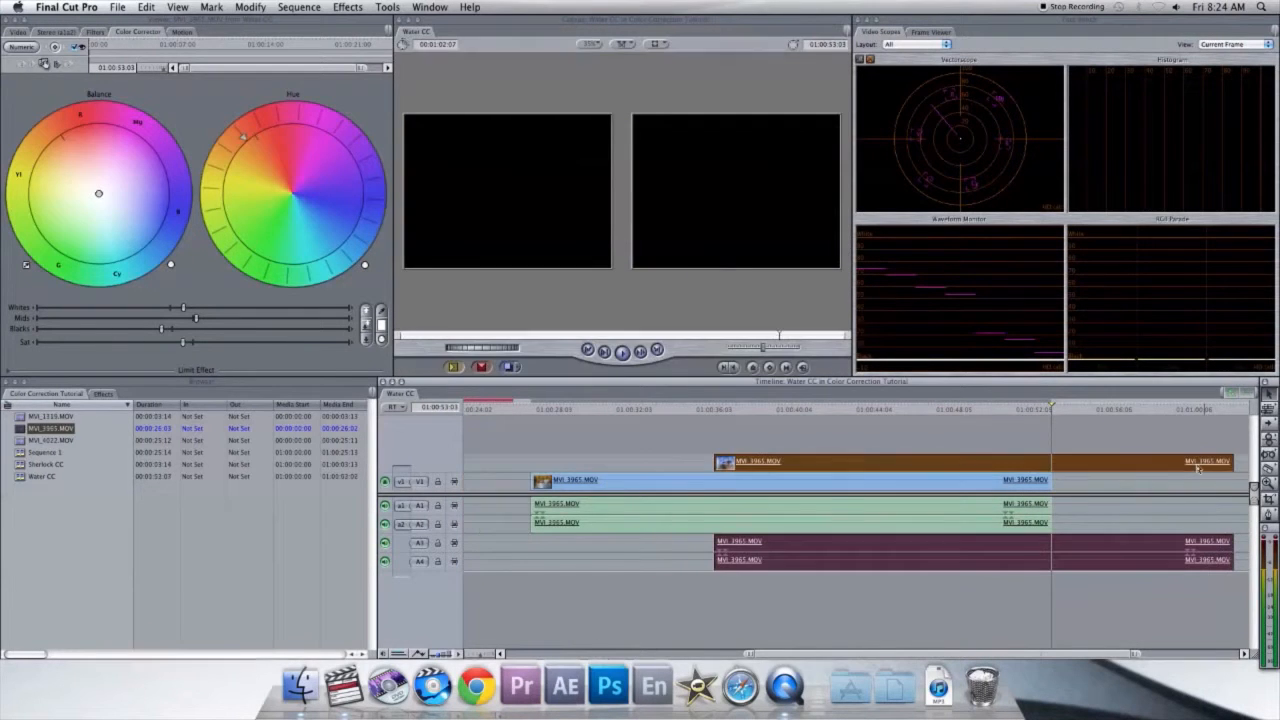
left_click_drag(597, 483, 457, 481)
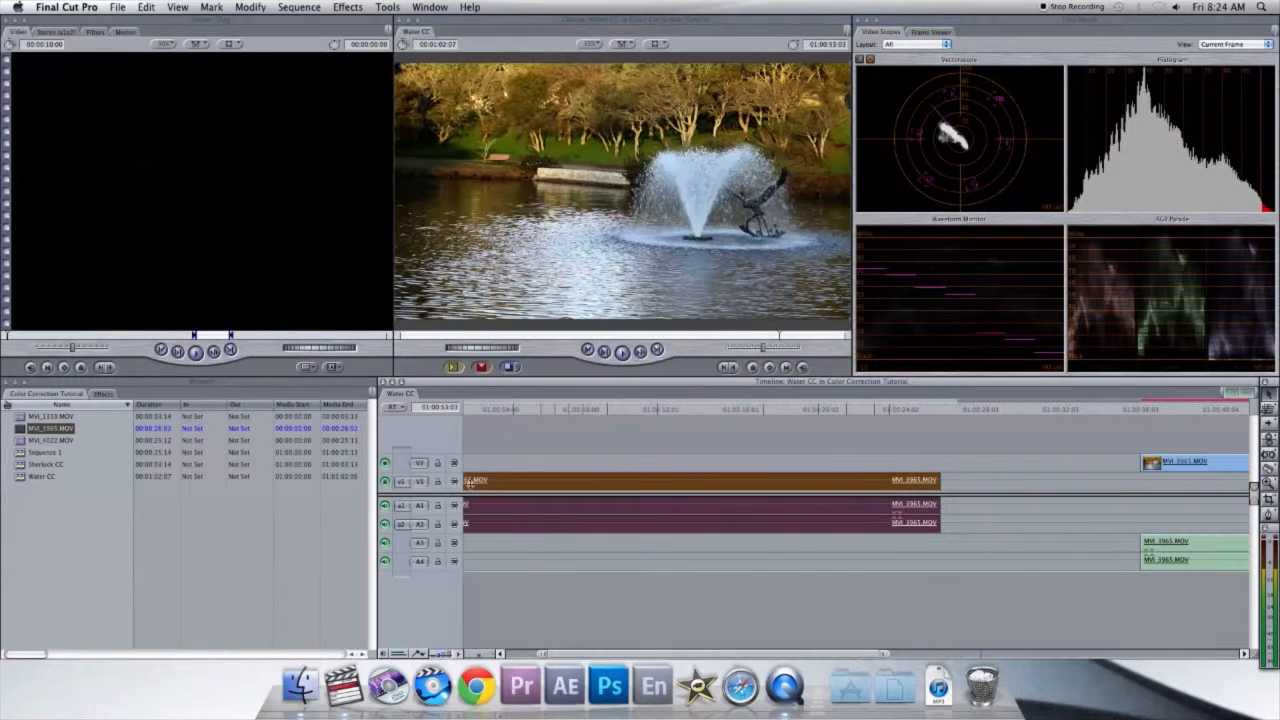
left_click_drag(480, 655, 498, 655)
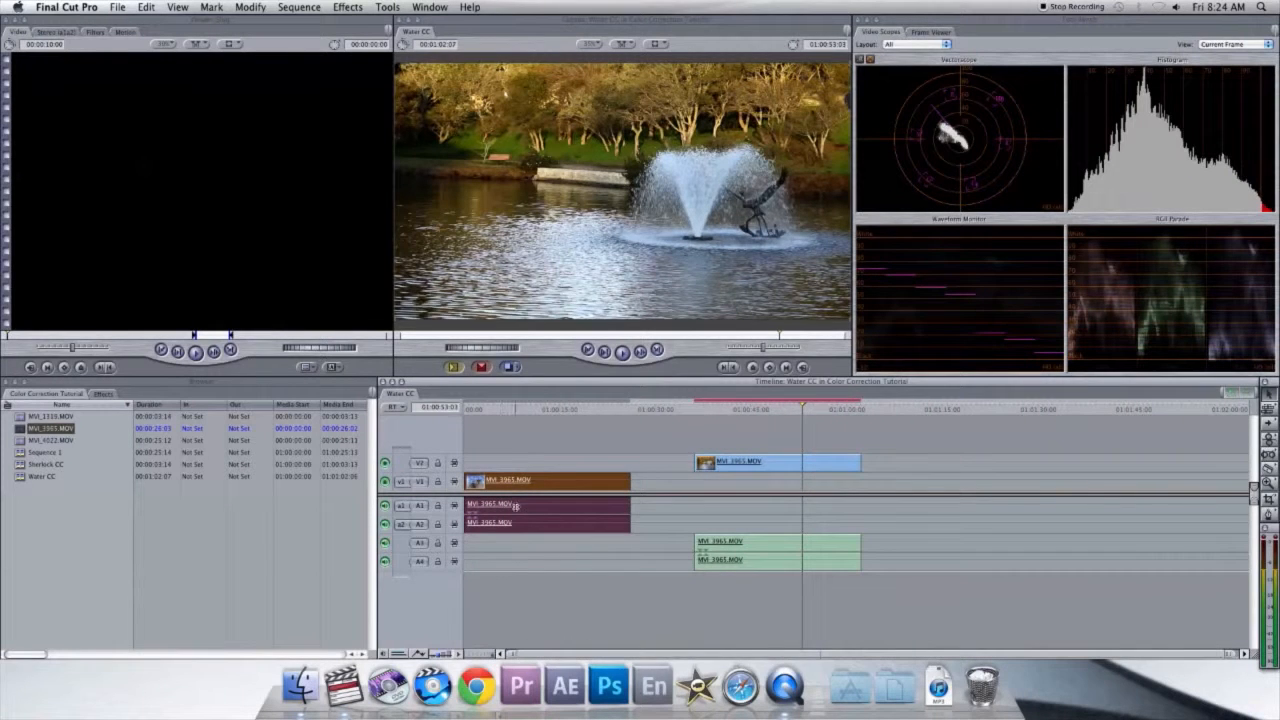
left_click_drag(772, 463, 662, 458)
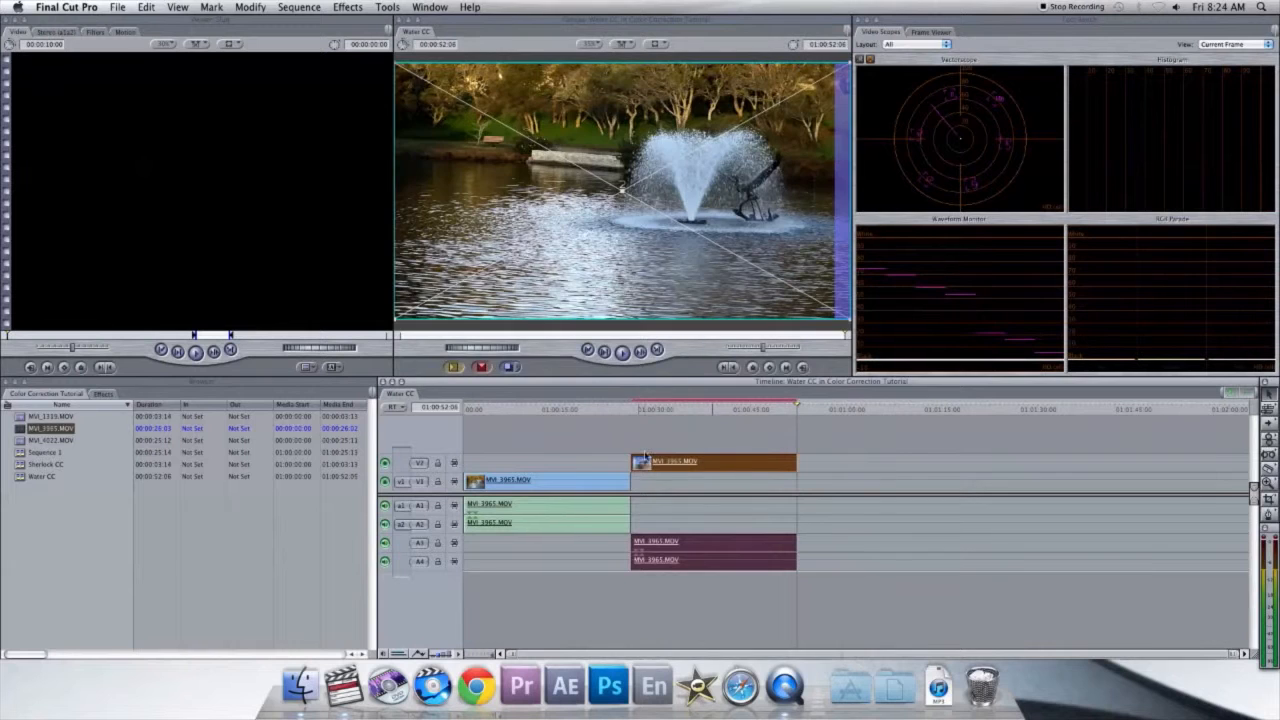
key("super+r")
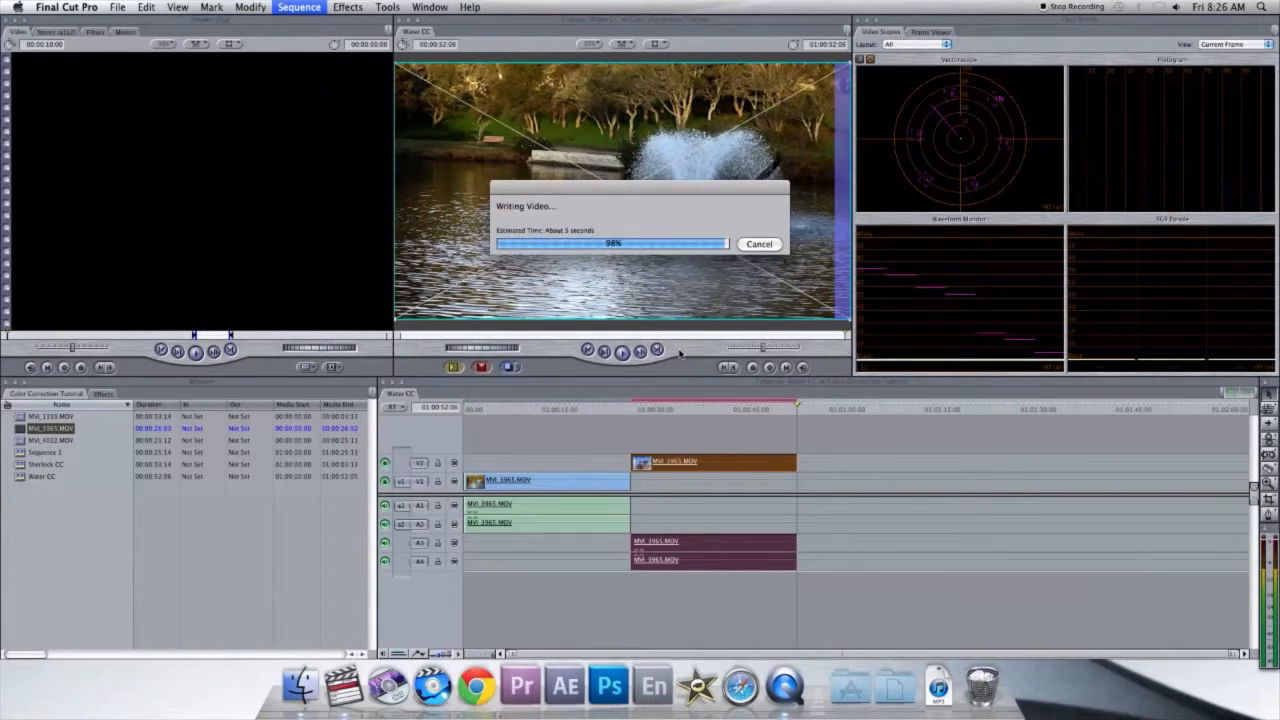
Play and scrub the sequence around the cut to compare the uncorrected clip with the color-corrected one.
left_click(486, 410)
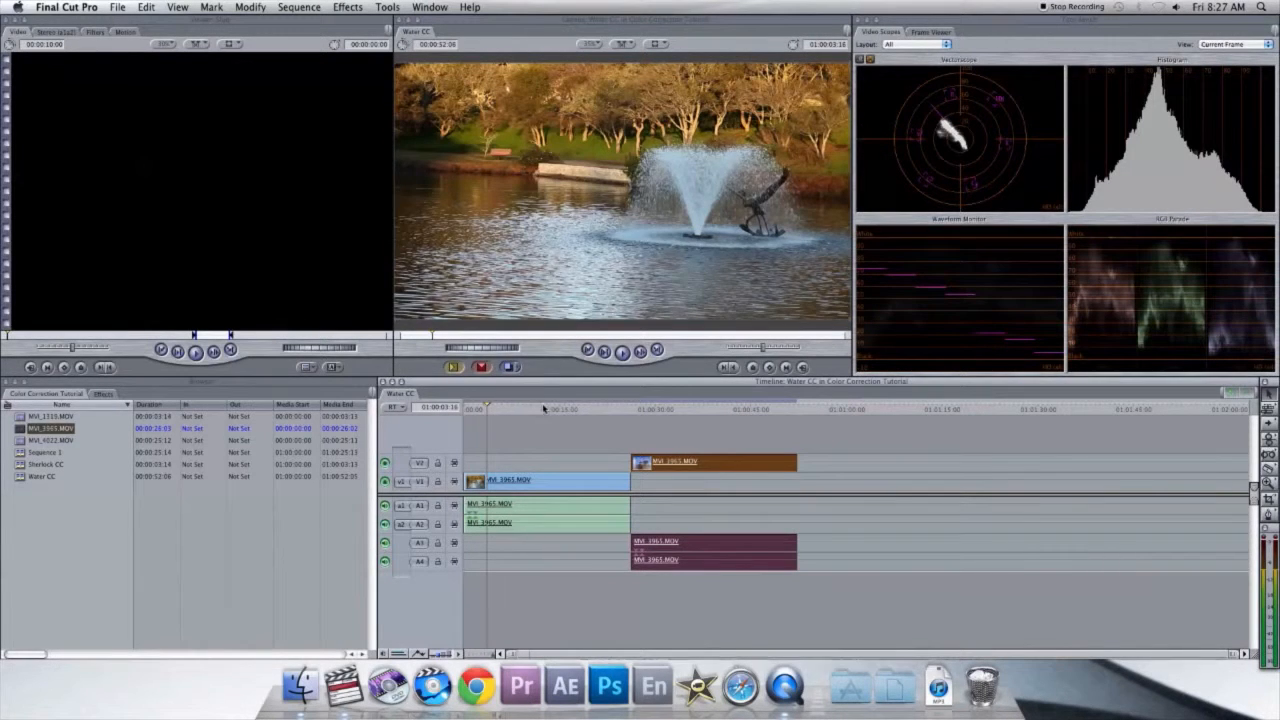
key("space")
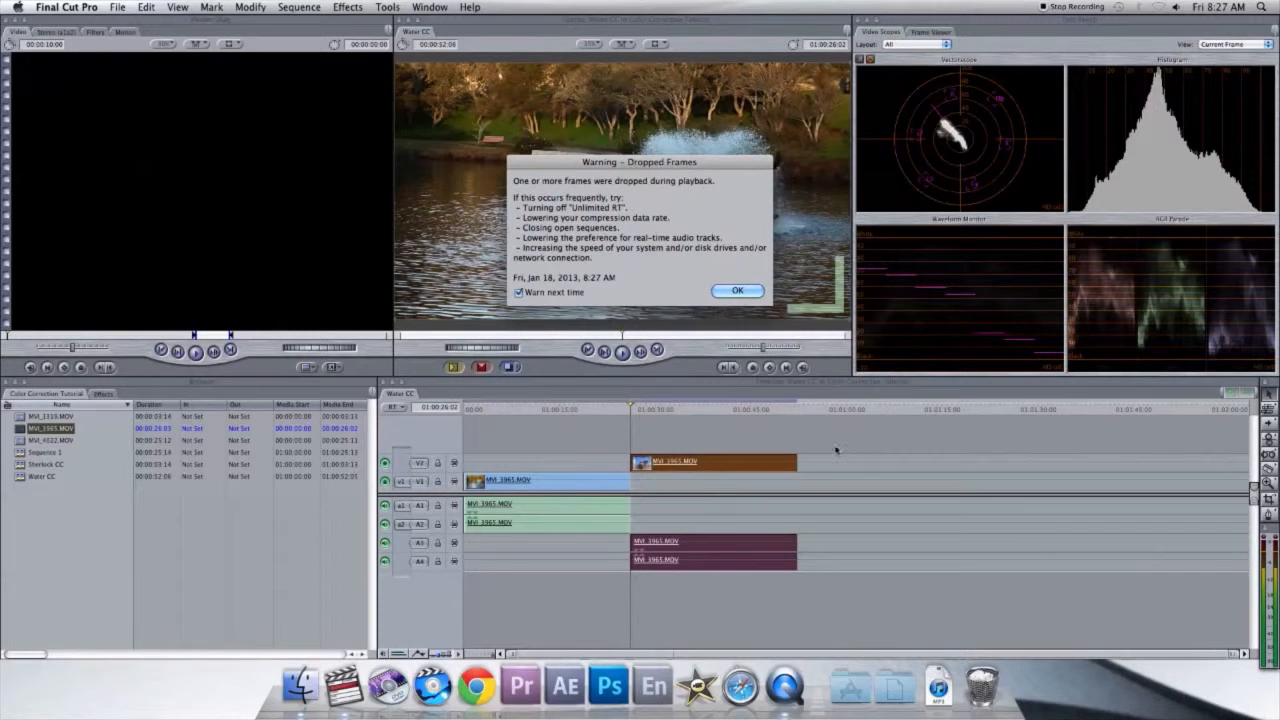
left_click(722, 292)
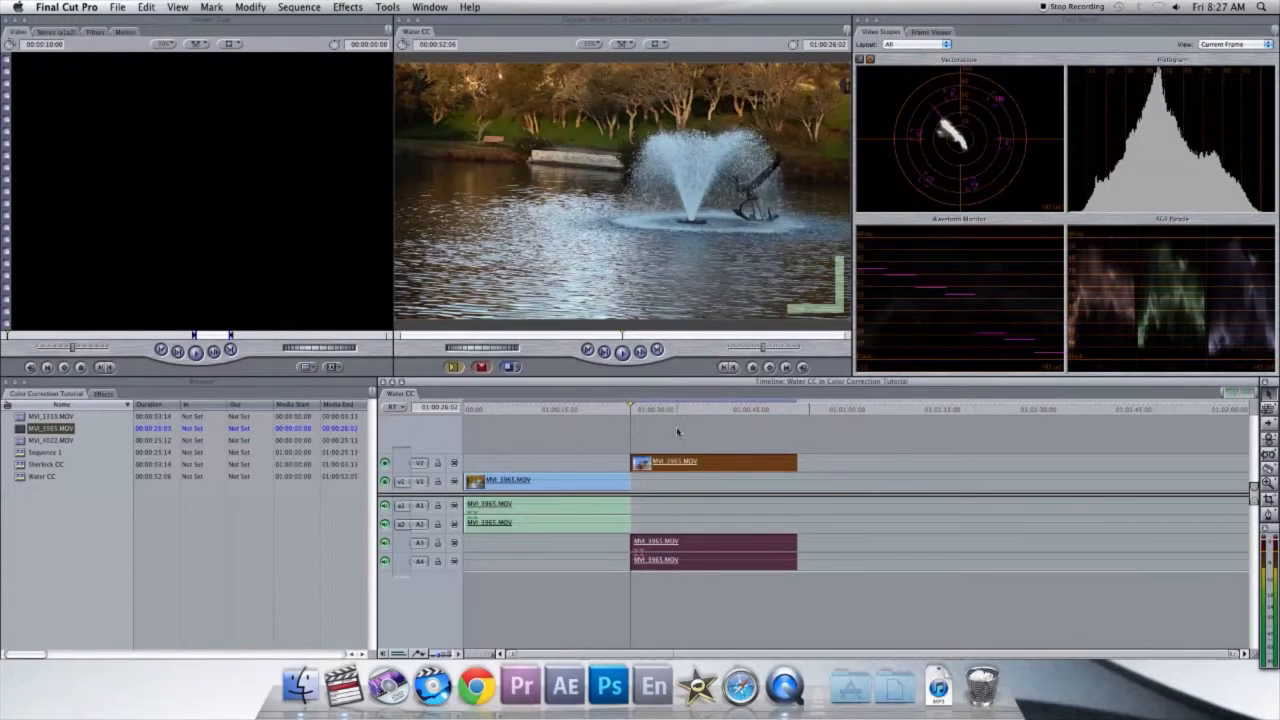
key("space")
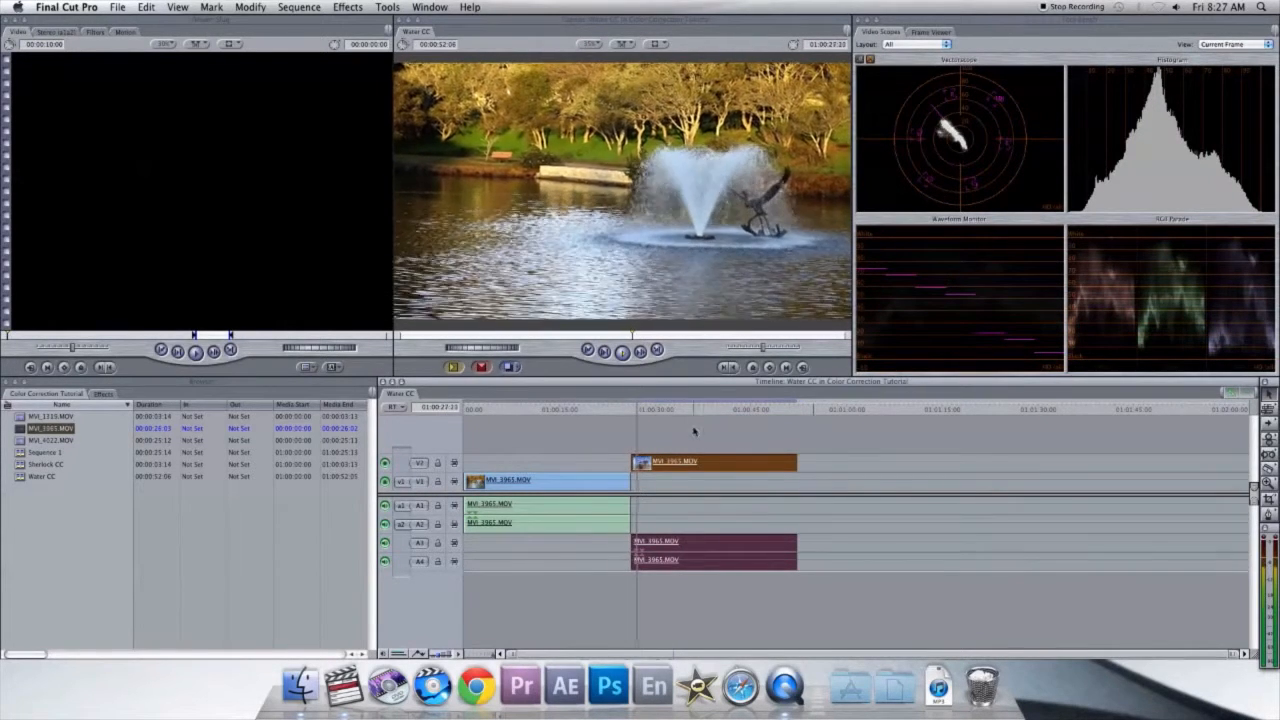
key("space")
left_click(614, 410)
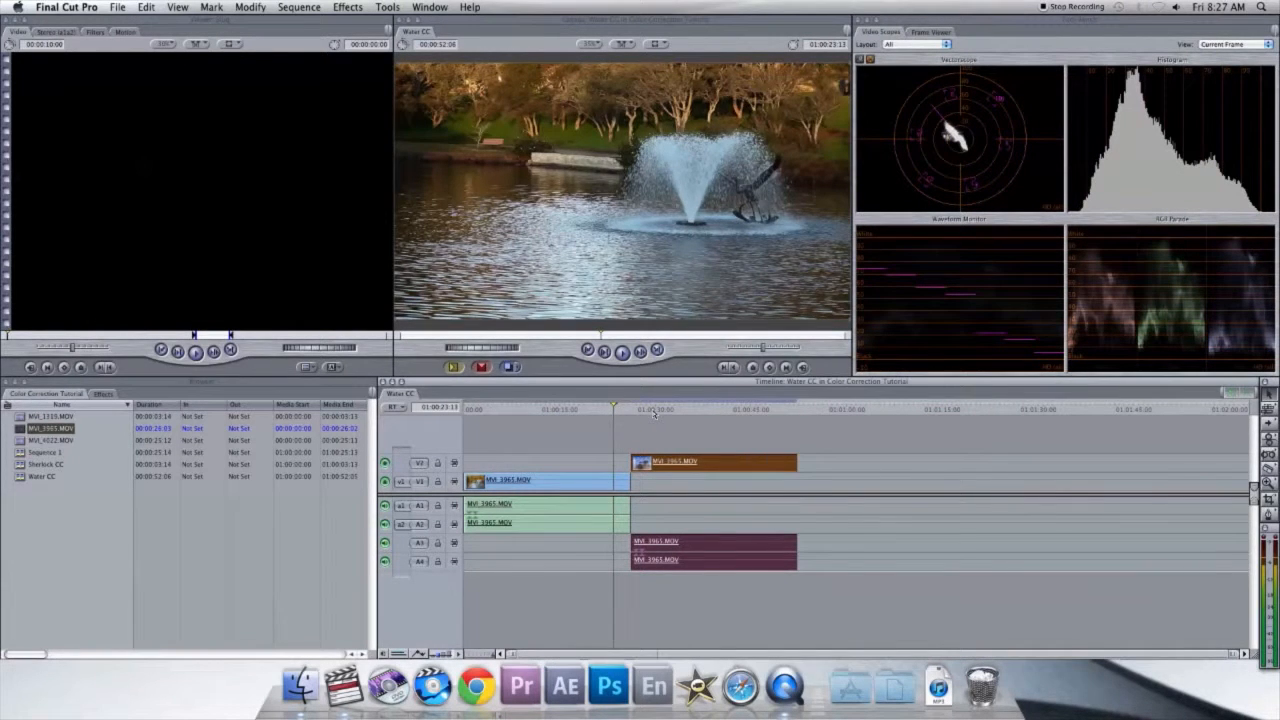
left_click(653, 410)
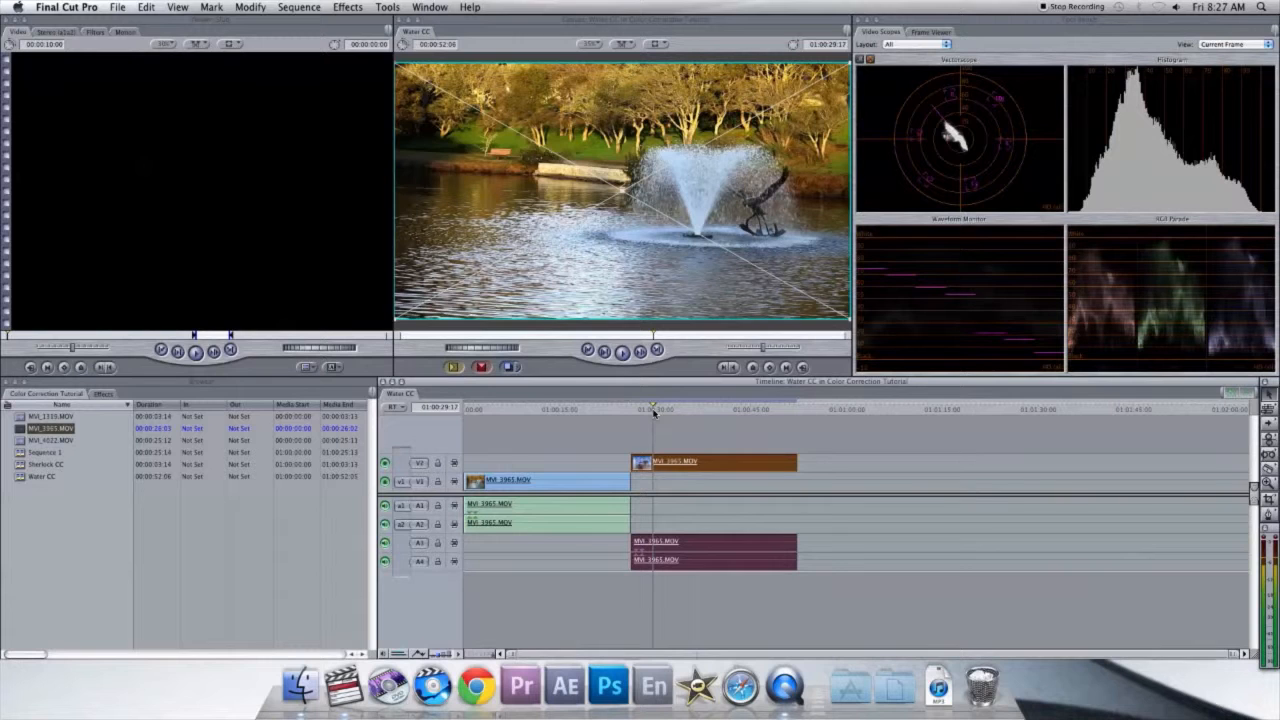
left_click(613, 411)
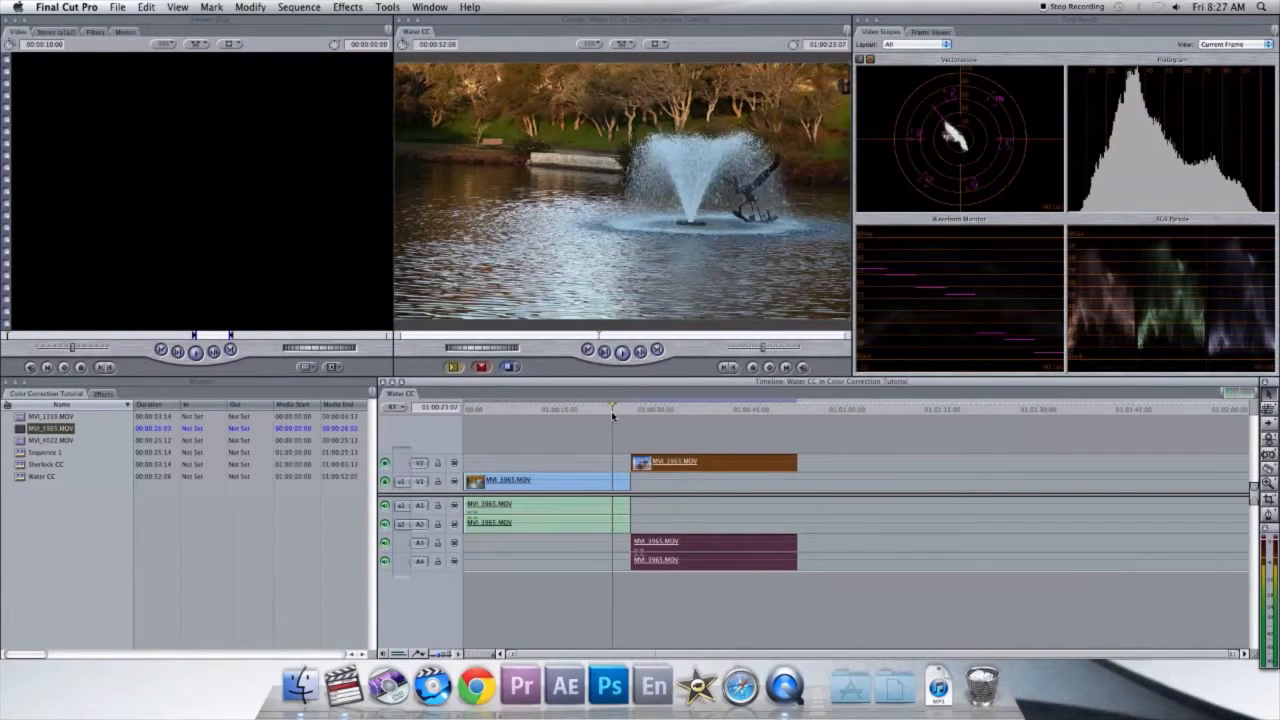
left_click(633, 410)
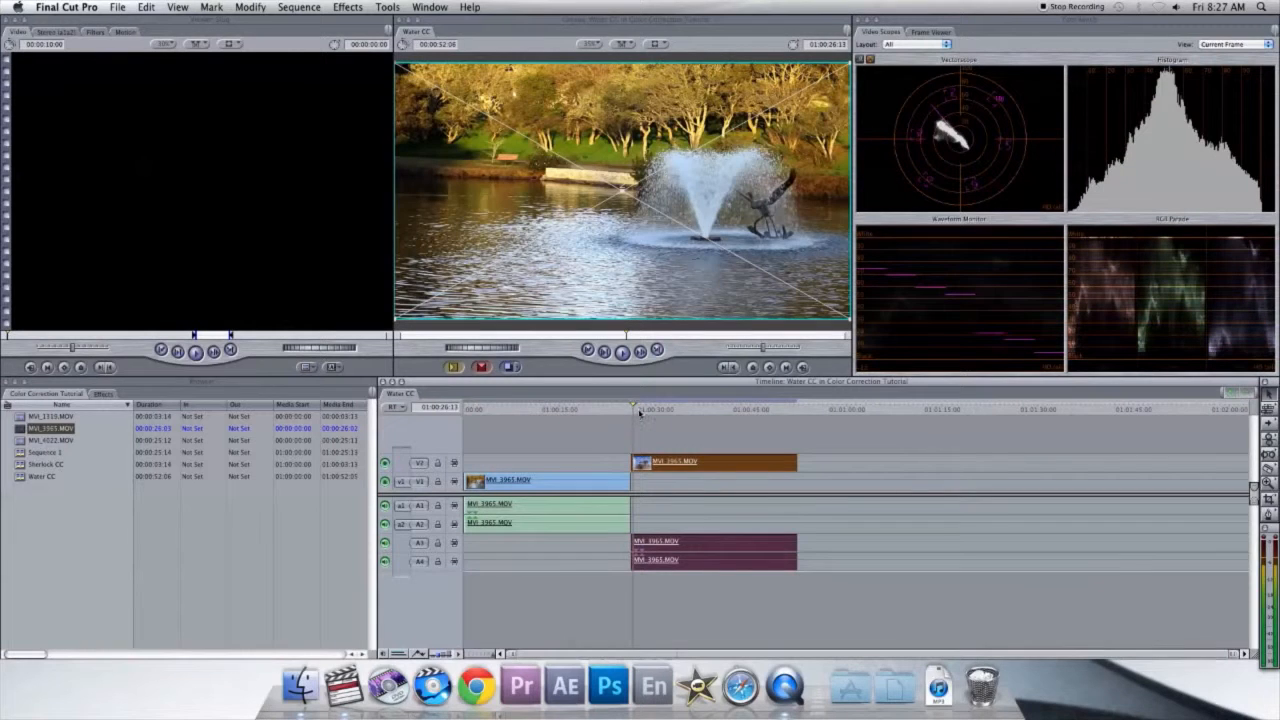
left_click(662, 410)
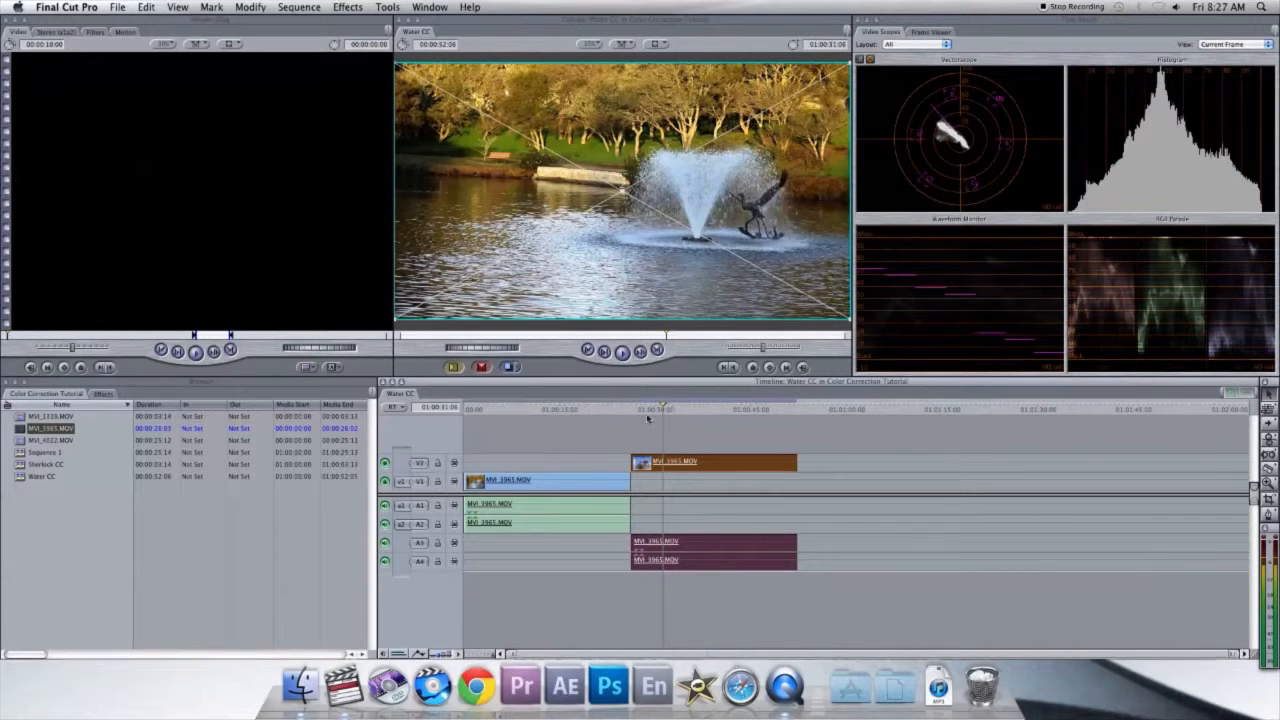
Add a Color Corrector 3-way filter to the corrected clip on V2 and show its visual color wheel controls.
double_click(744, 467)
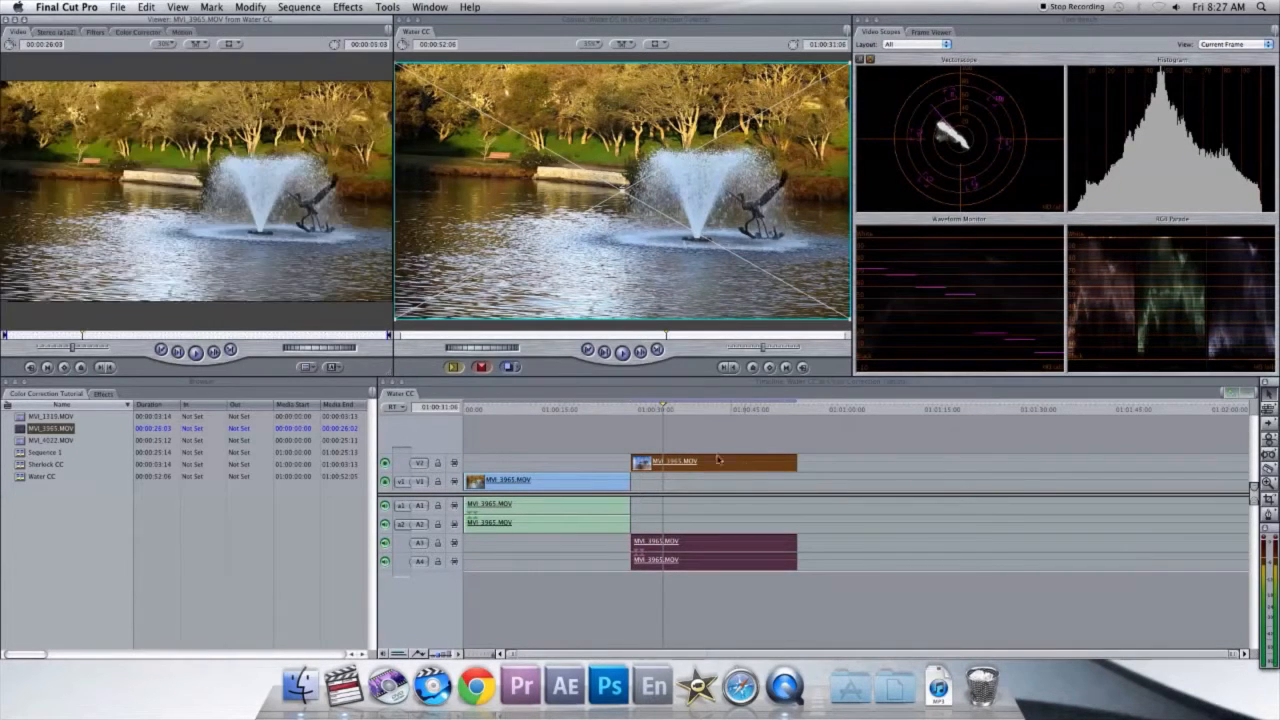
left_click(140, 32)
left_click(94, 32)
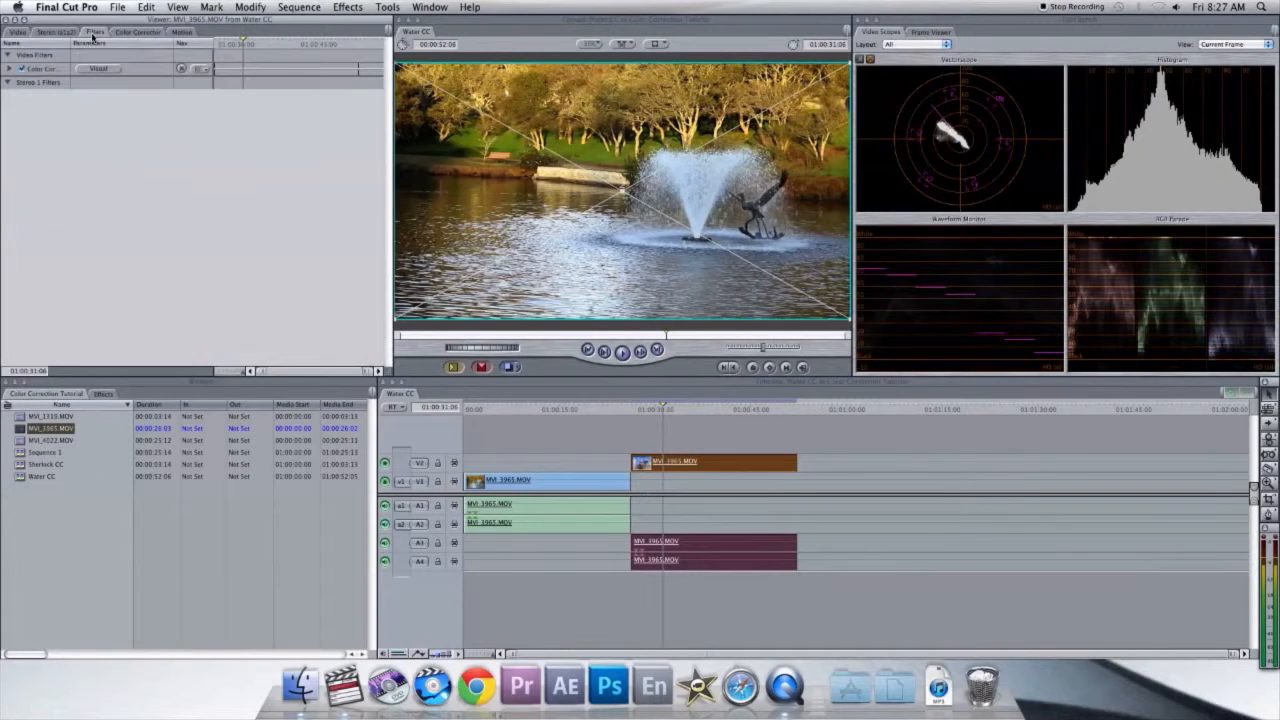
left_click(349, 7)
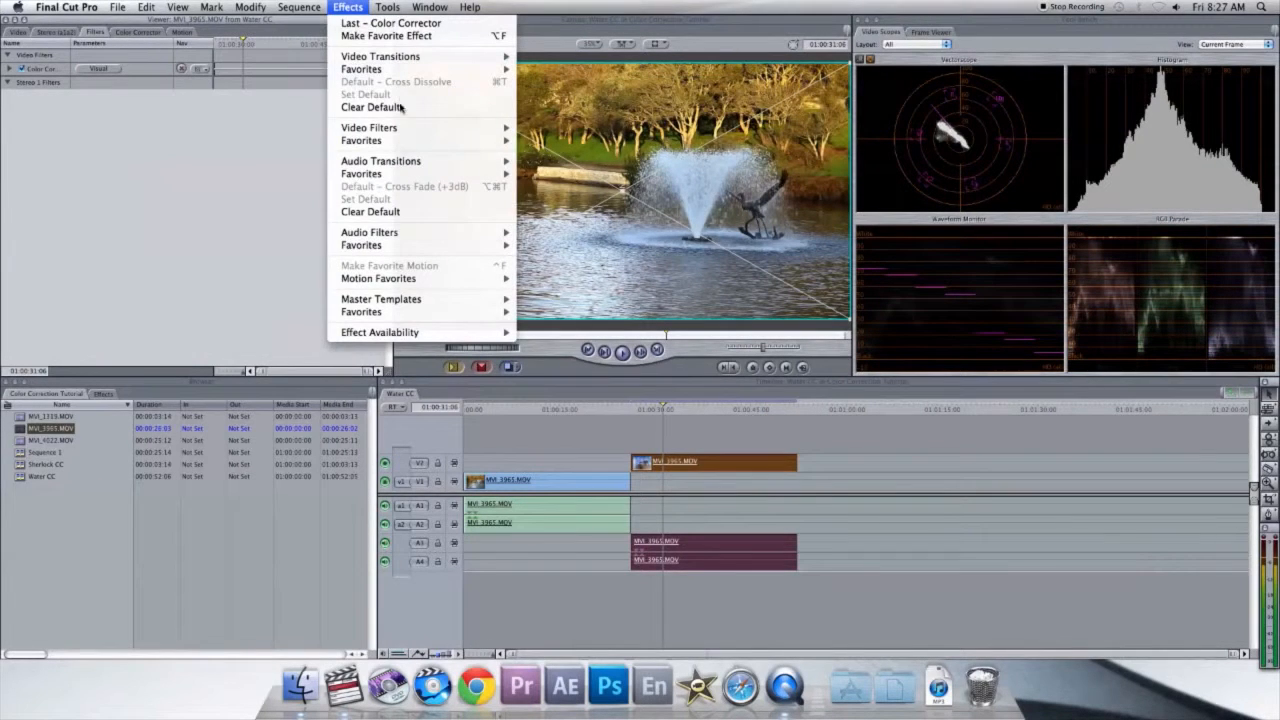
mouse_move(410, 128)
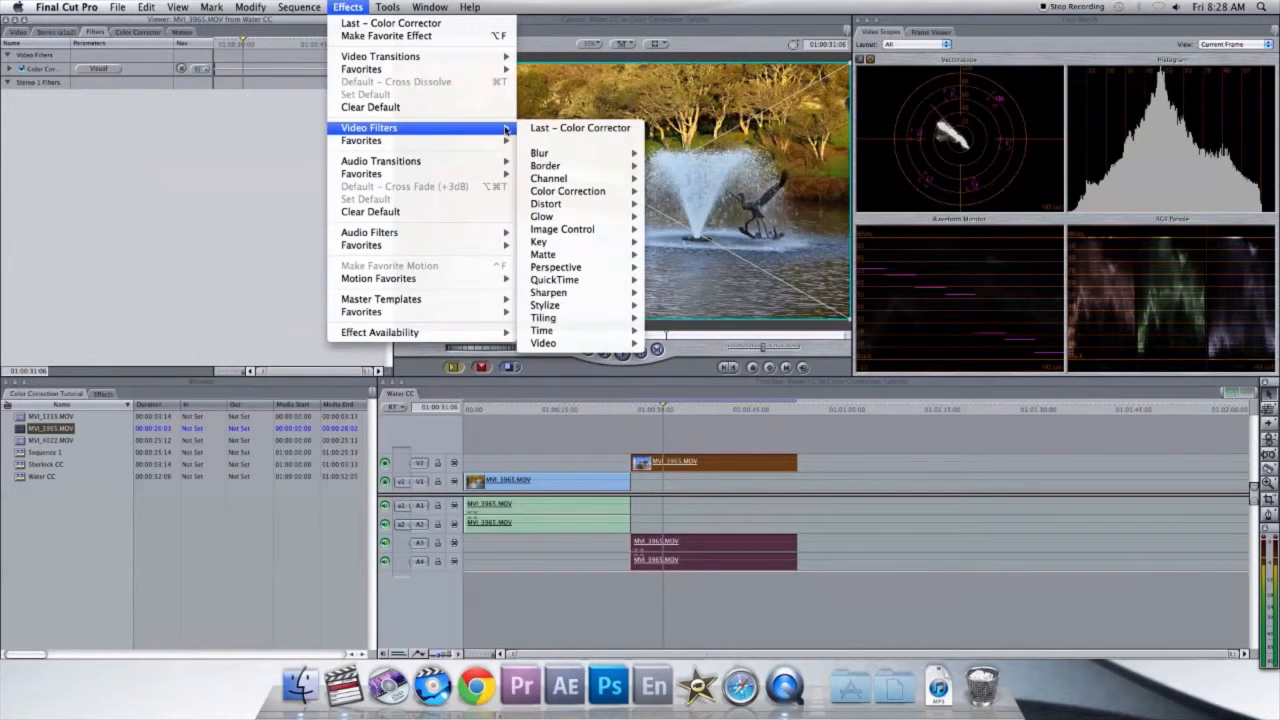
mouse_move(500, 128)
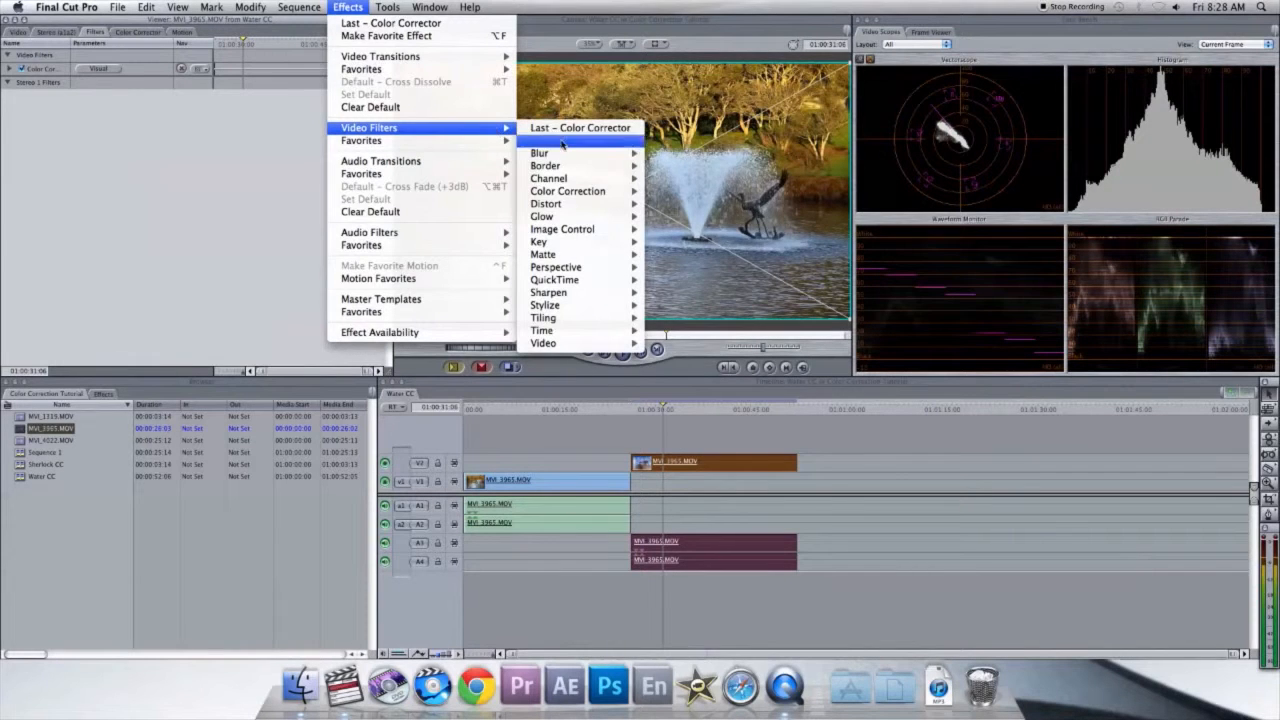
mouse_move(588, 206)
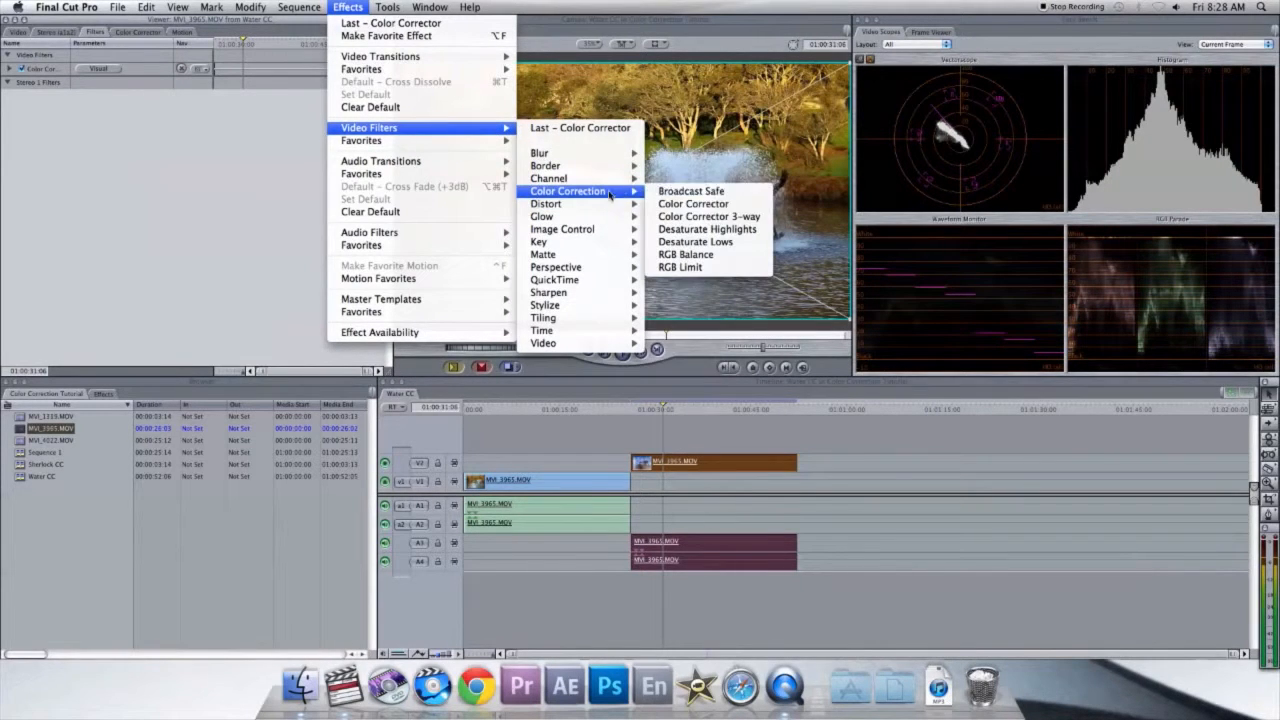
left_click(692, 216)
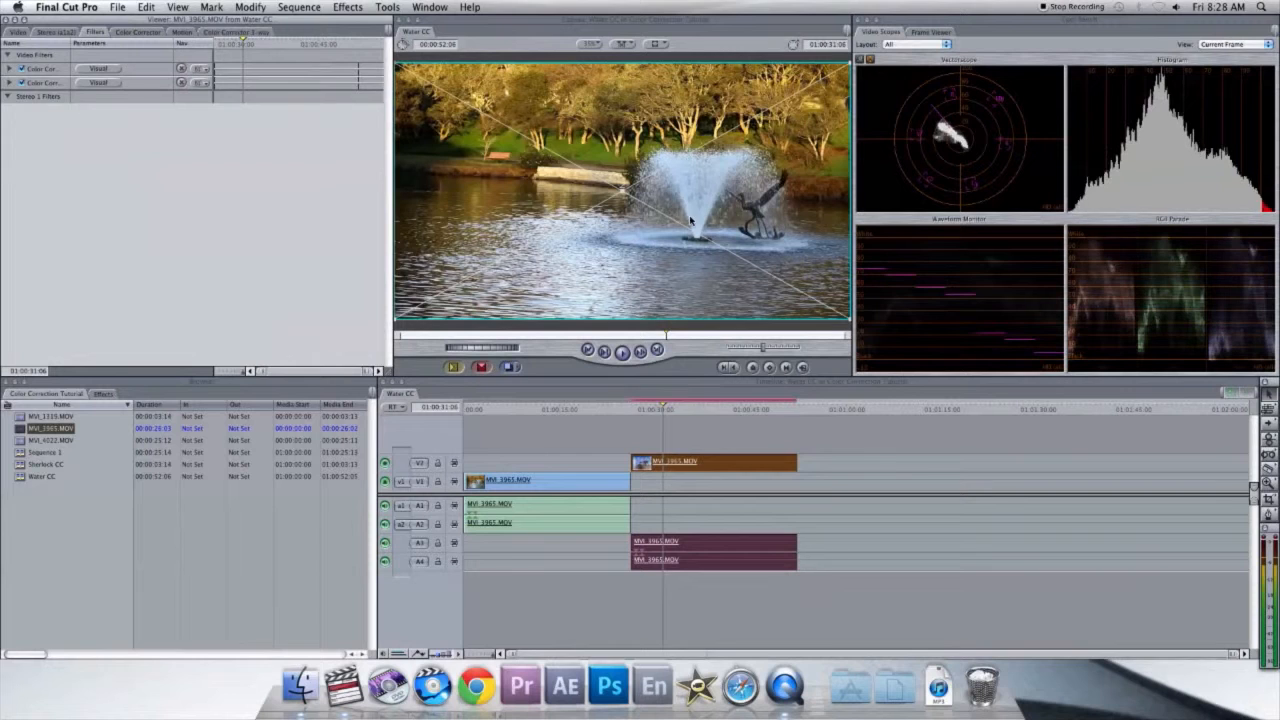
left_click(97, 84)
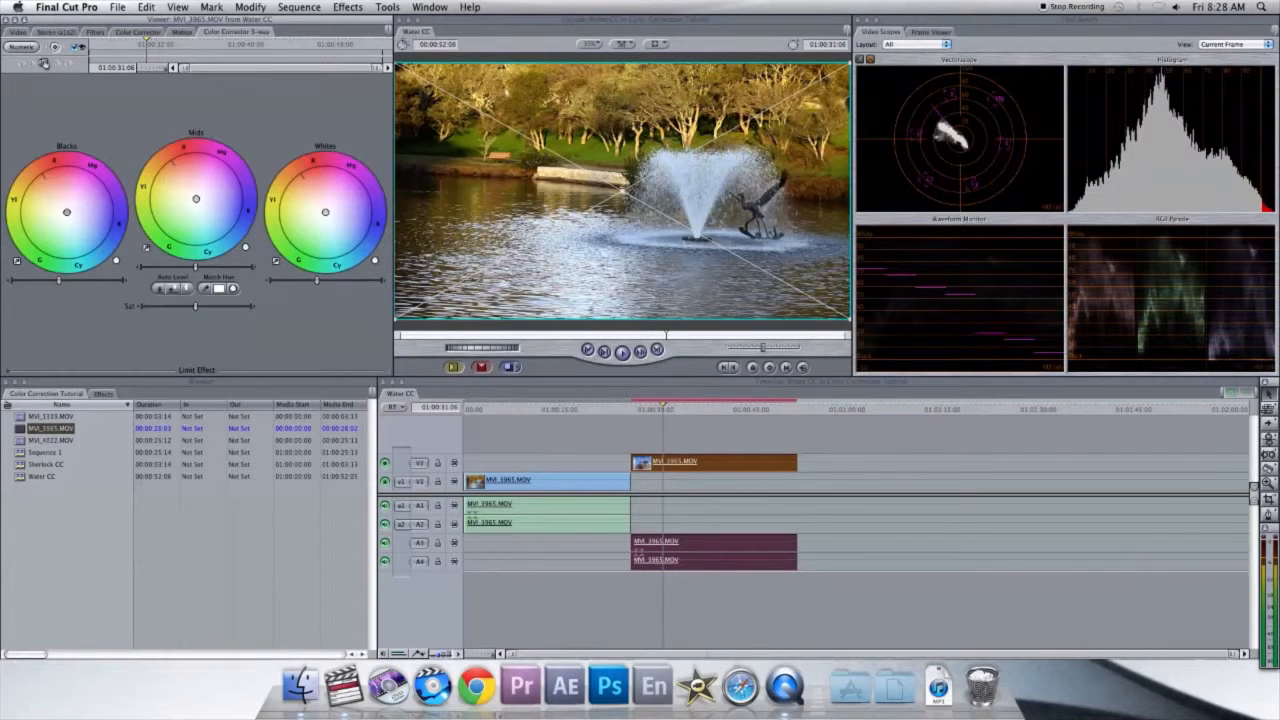
Shift the Blacks and Whites color balance slightly toward blue-cyan and raise the Whites level a little in the Color Corrector 3-way.
left_click_drag(68, 214, 72, 216)
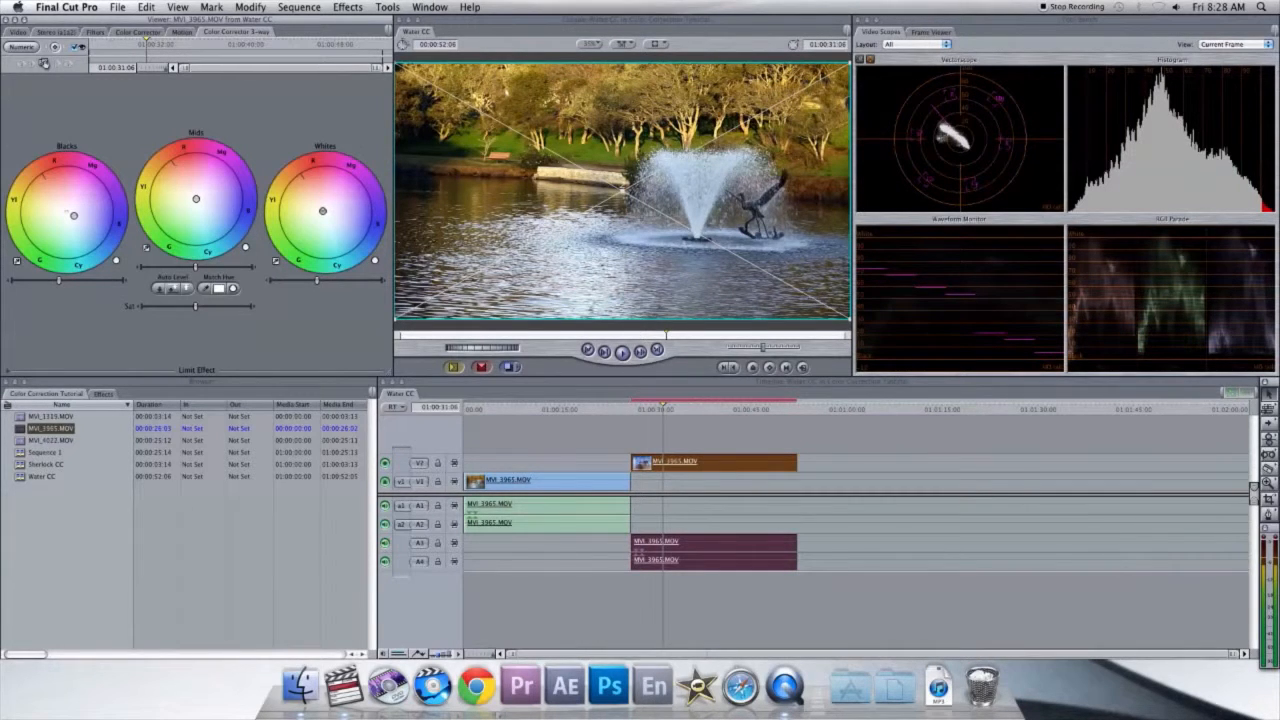
left_click_drag(322, 211, 322, 209)
left_click_drag(330, 215, 326, 211)
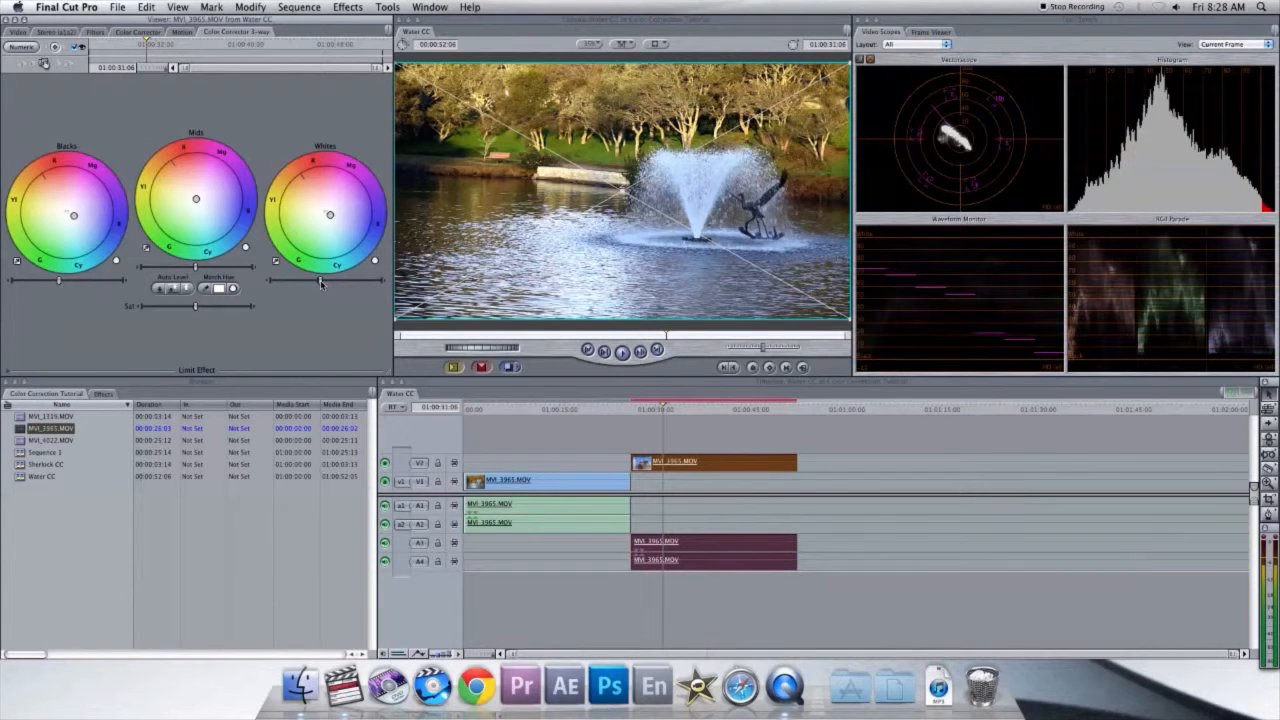
left_click_drag(320, 282, 321, 282)
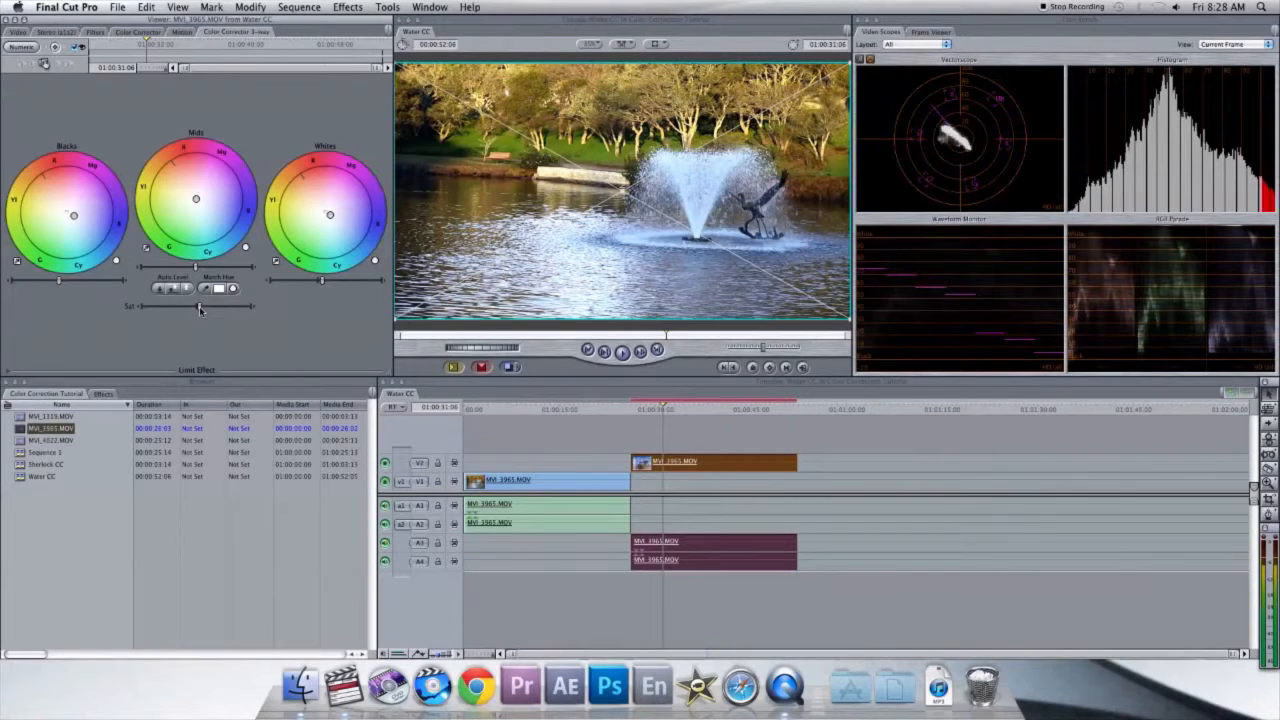
Raise the saturation slightly, nudge the Mids color balance, and render the corrected clip.
left_click_drag(199, 307, 201, 307)
left_click_drag(196, 200, 196, 198)
key("alt+r")
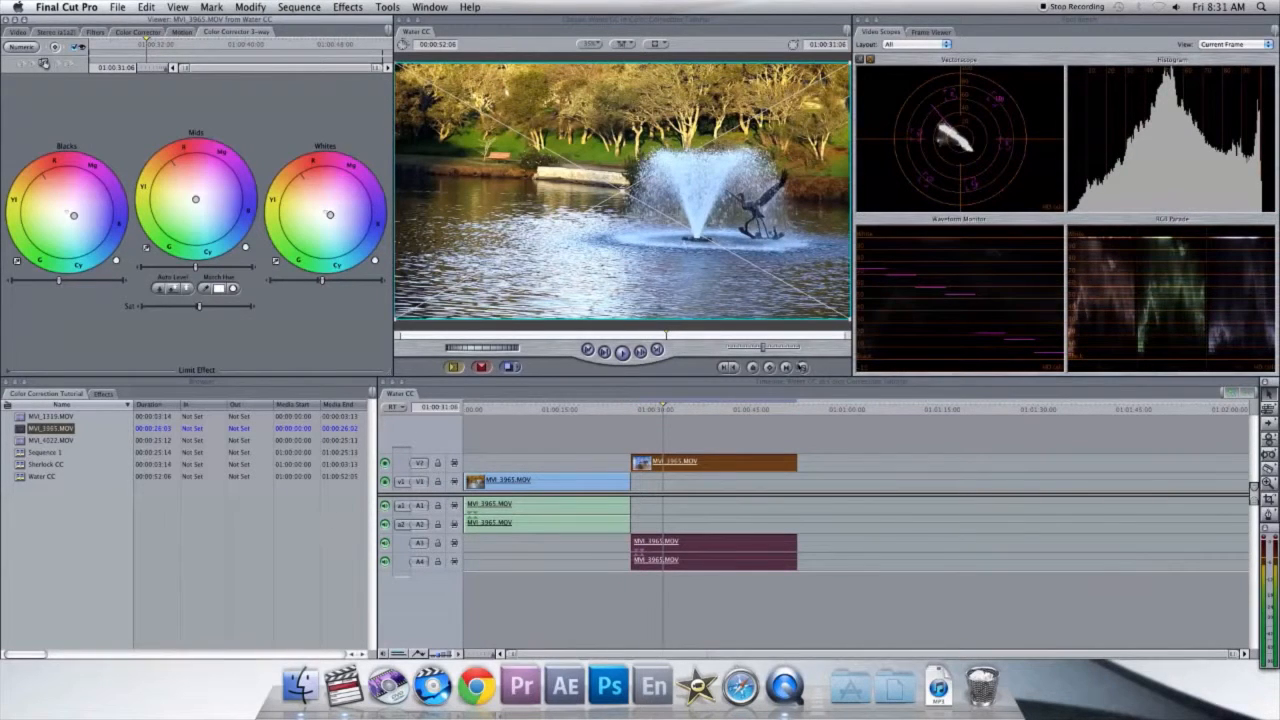
Move the playhead back and forth between the V1 and V2 clips to compare the original footage with the new correction.
left_click(662, 409)
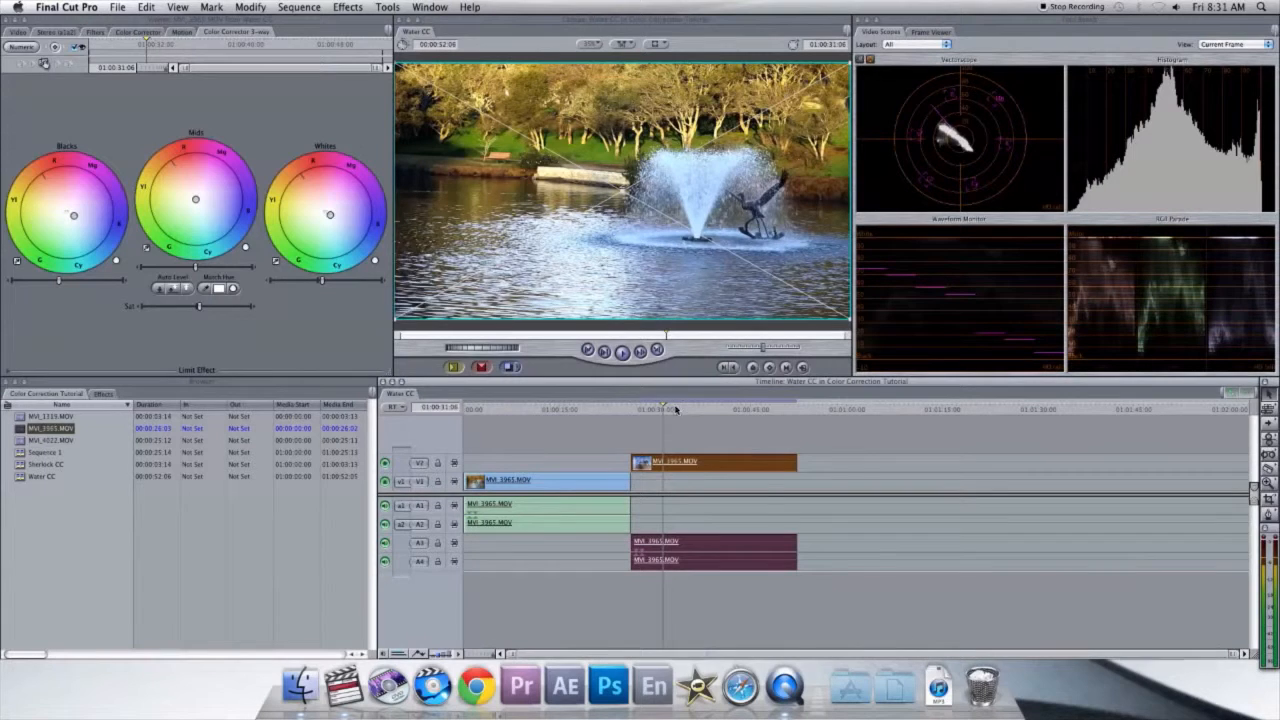
left_click(677, 410)
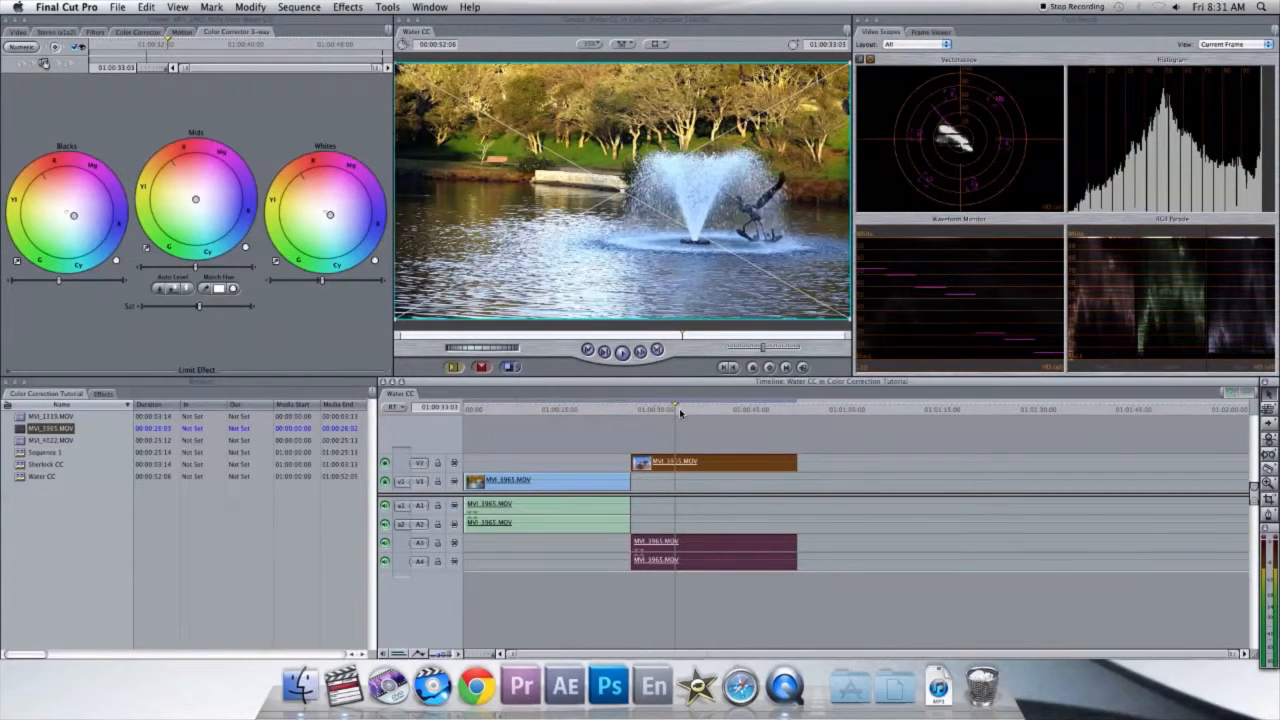
left_click(680, 413)
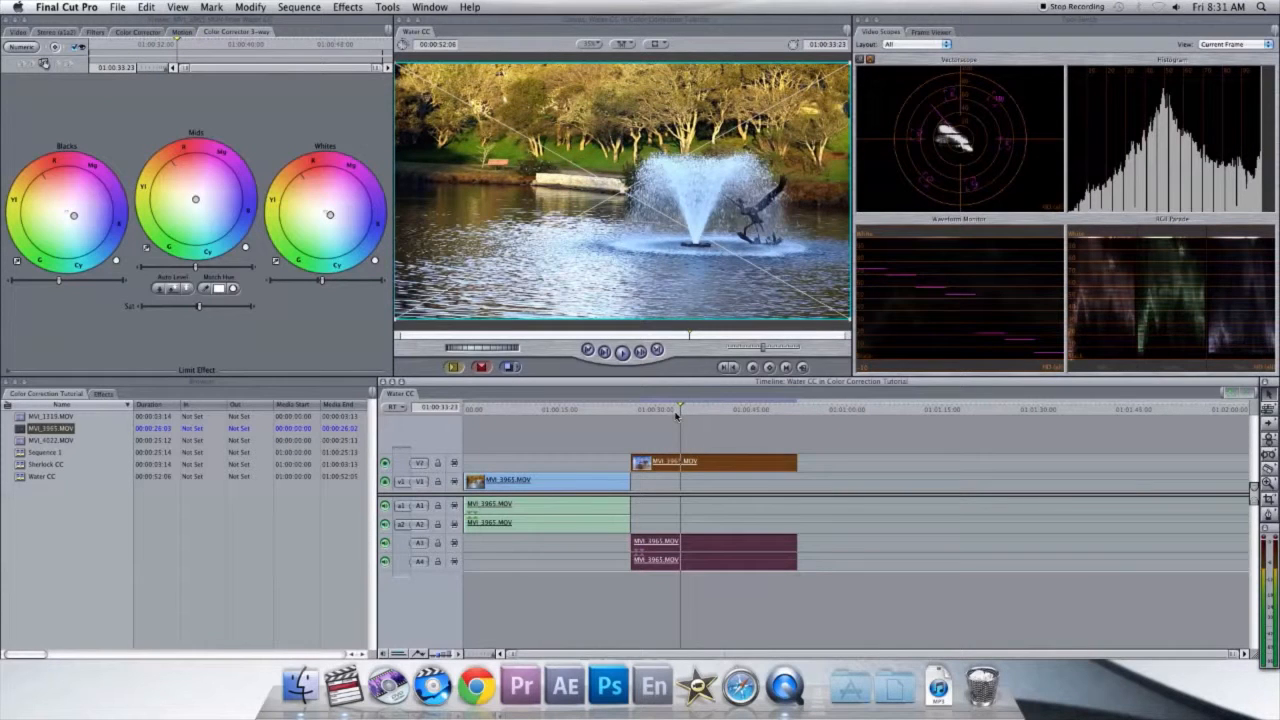
left_click(584, 411)
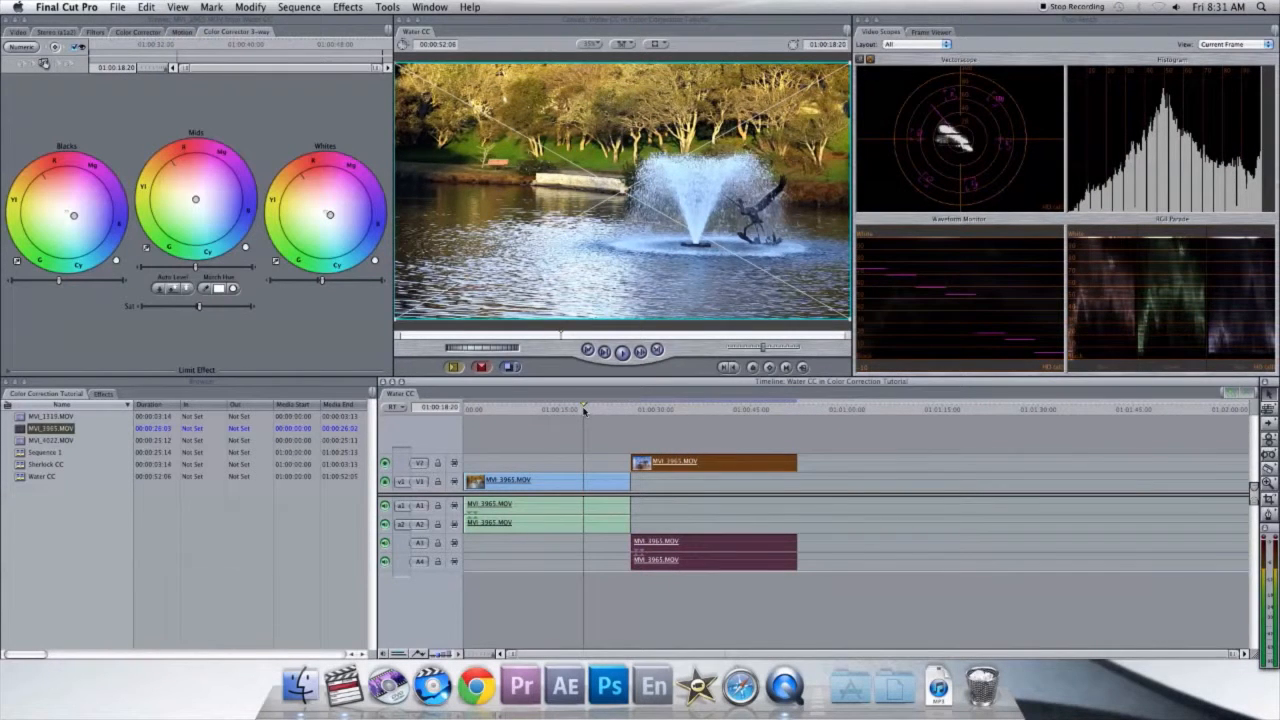
left_click(658, 411)
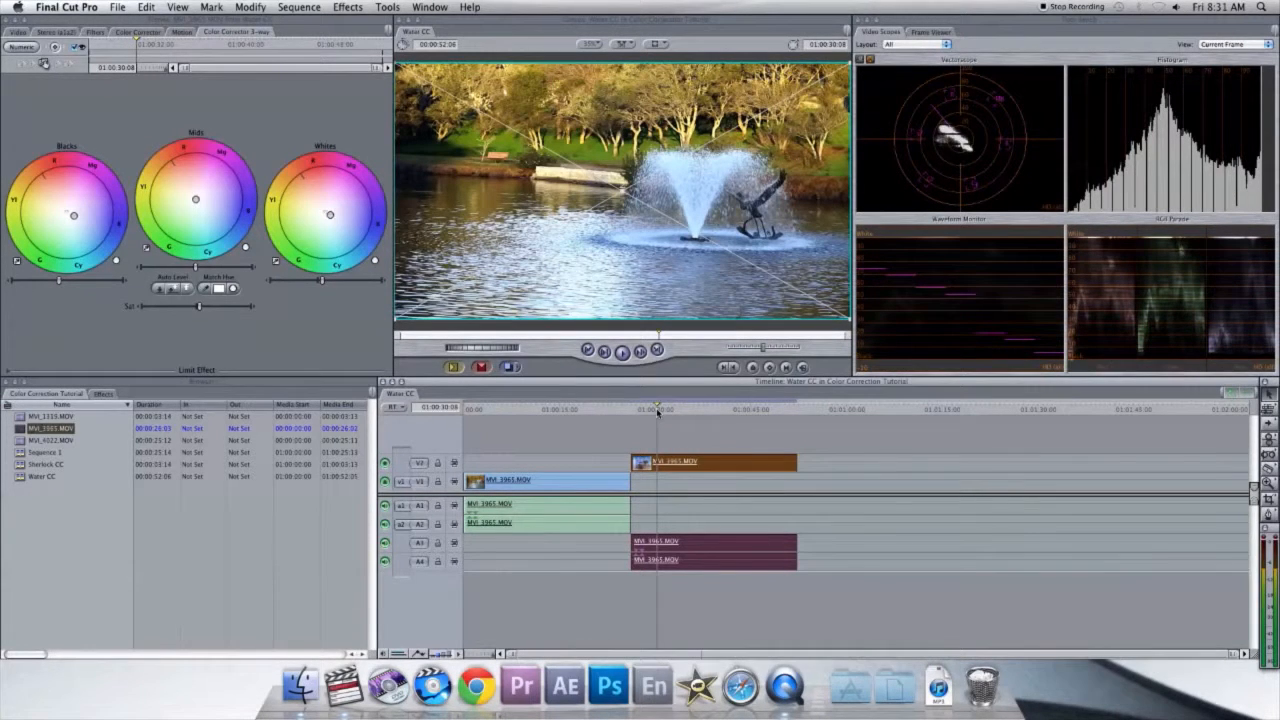
left_click(603, 410)
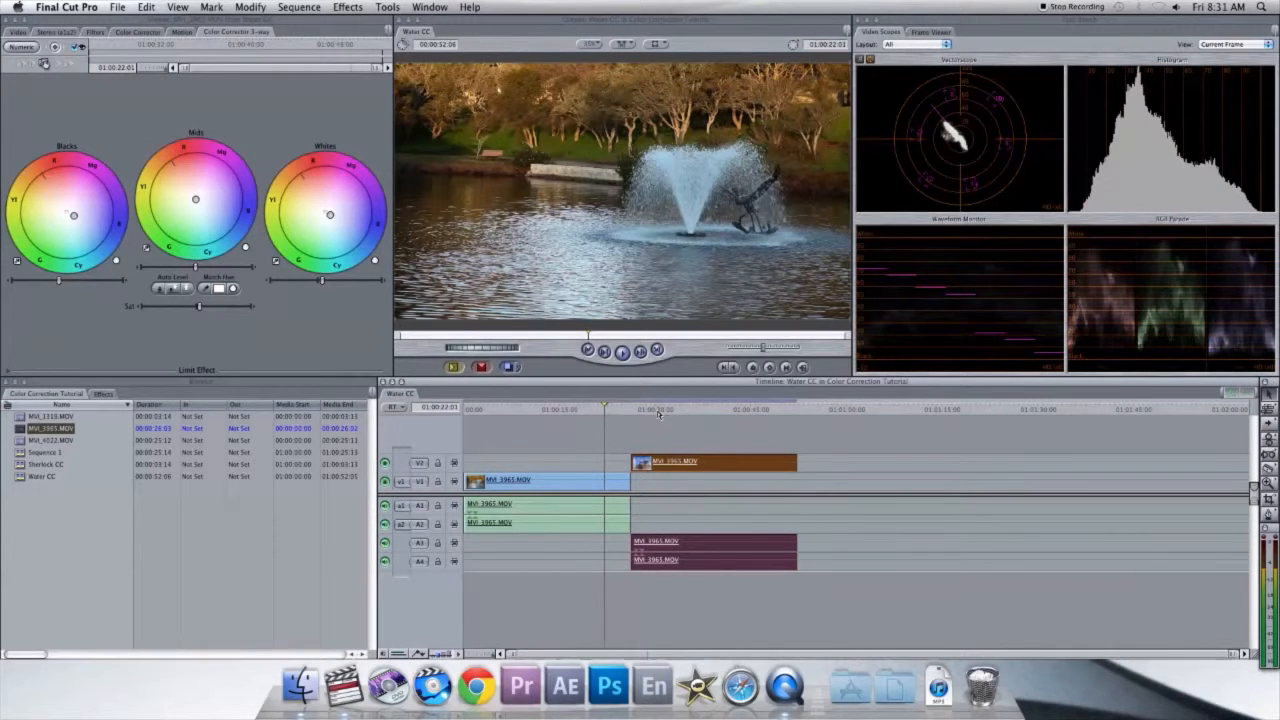
left_click(657, 411)
left_click(600, 413)
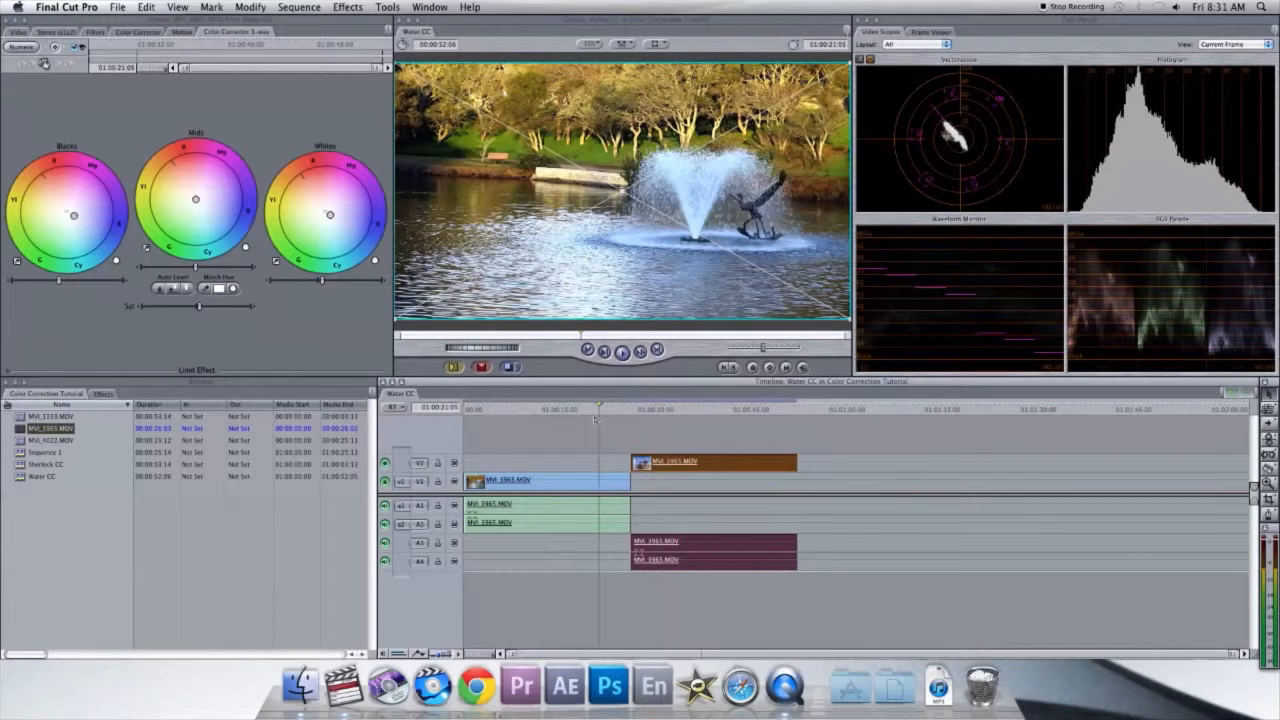
Load the V1 and V2 clips in turn into the Viewer to compare the uncorrected and corrected images beside the Canvas.
left_click(601, 485)
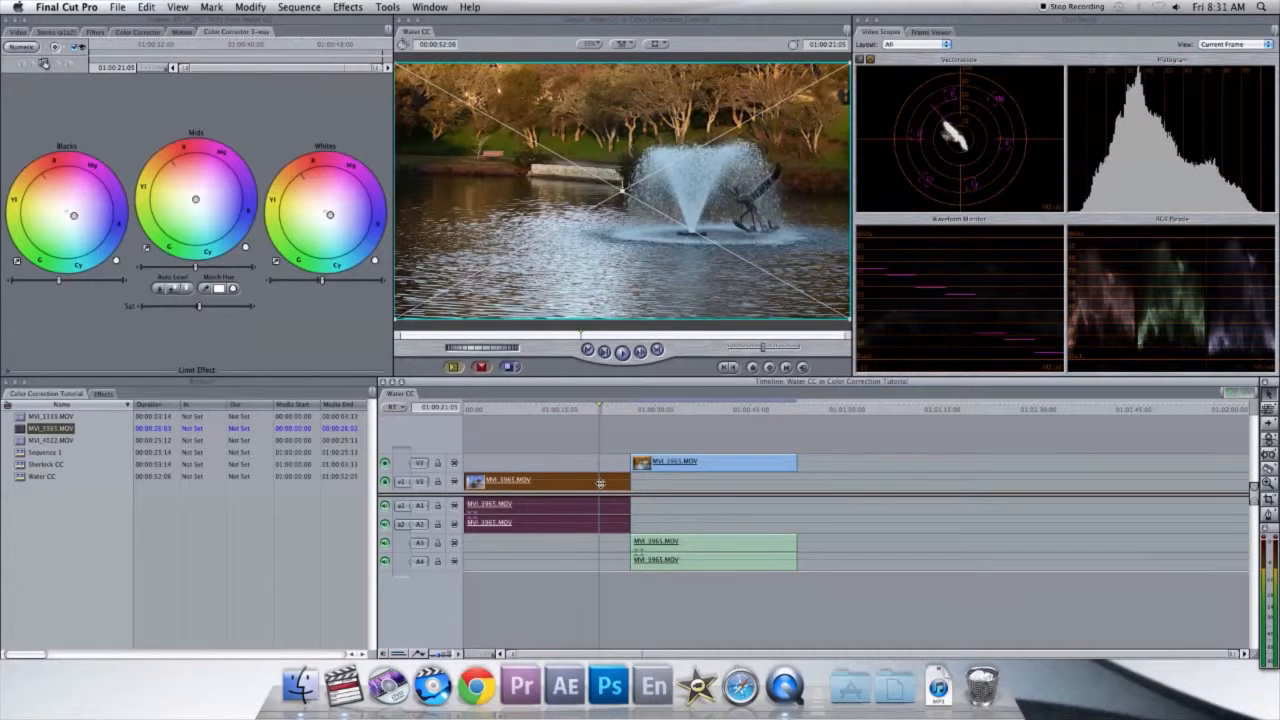
double_click(601, 484)
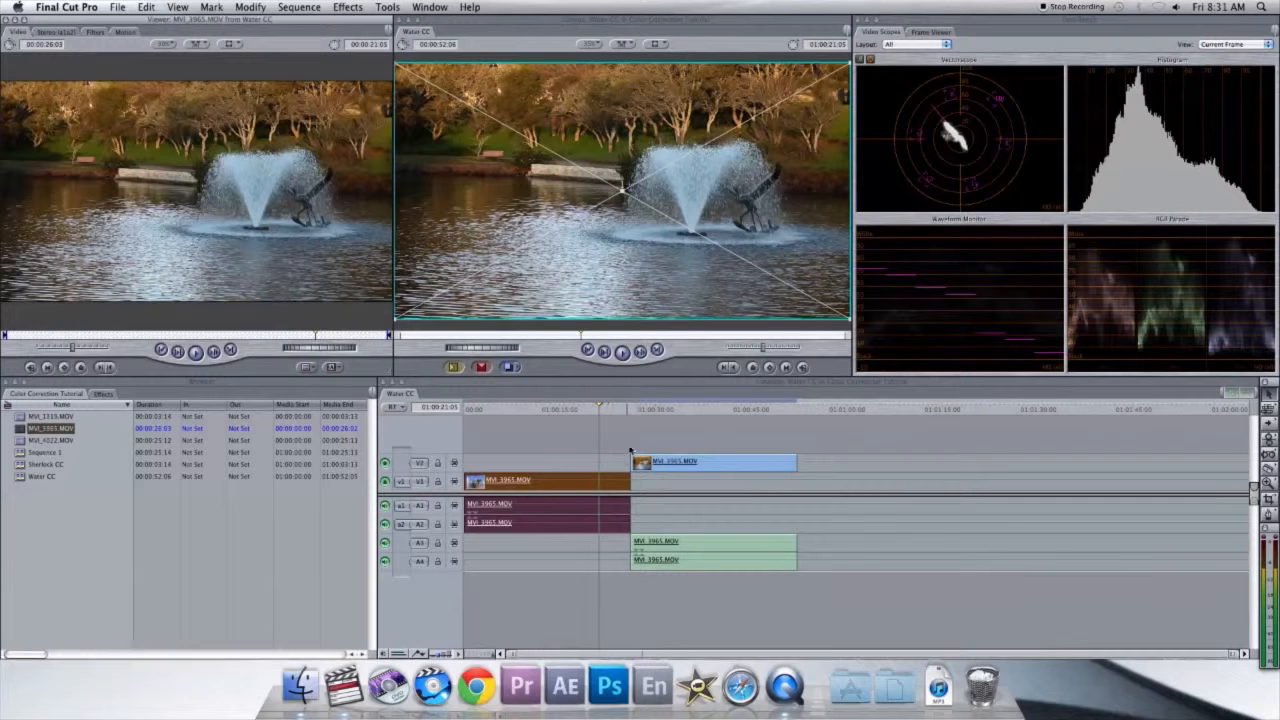
left_click(654, 417)
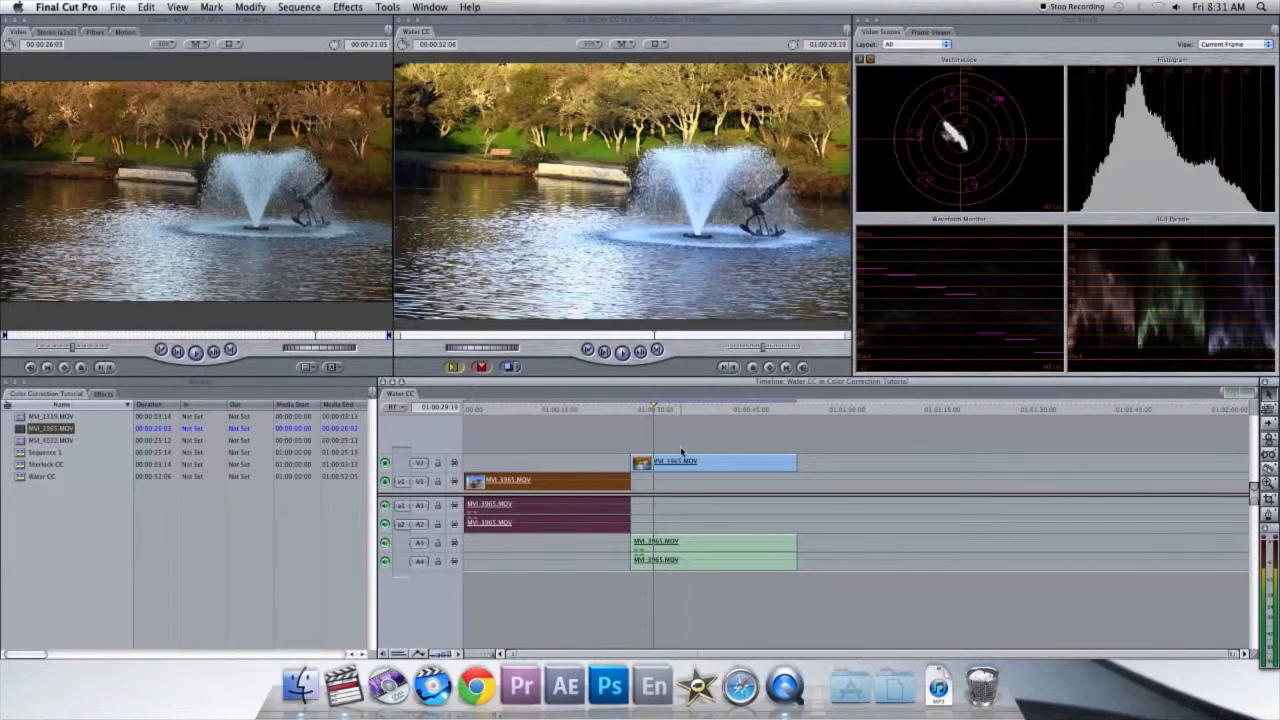
double_click(687, 462)
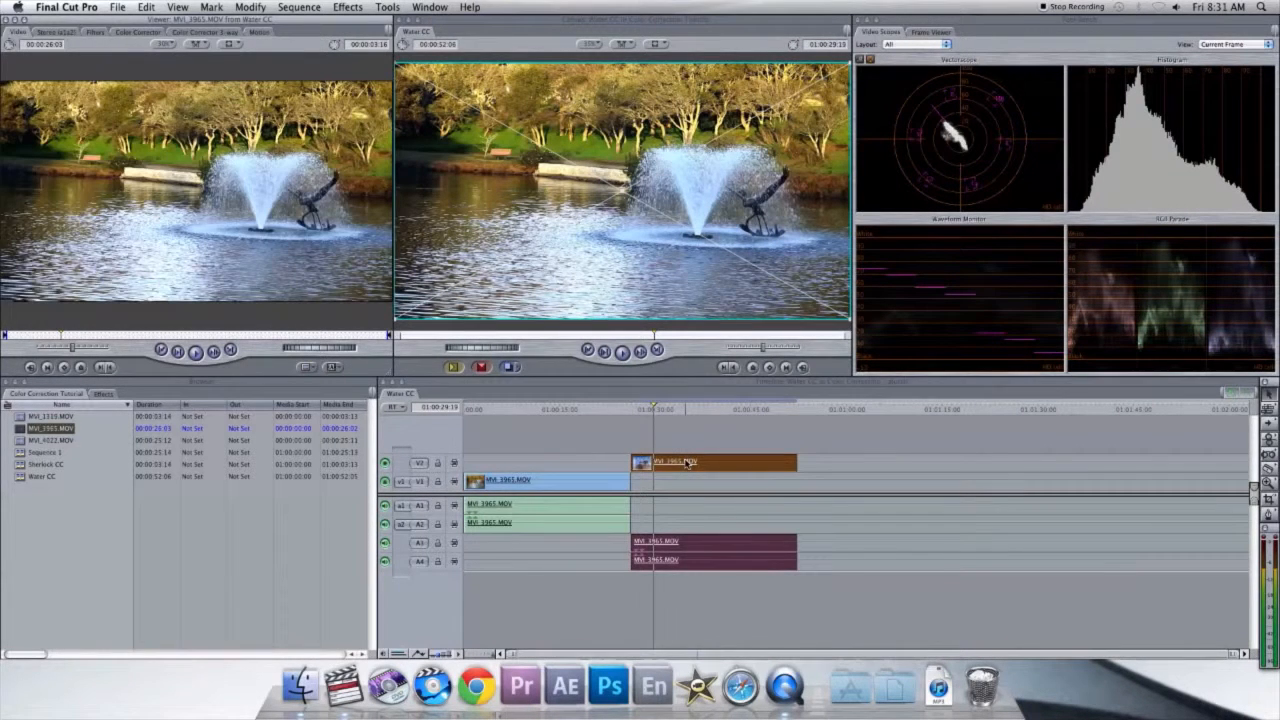
left_click(679, 410)
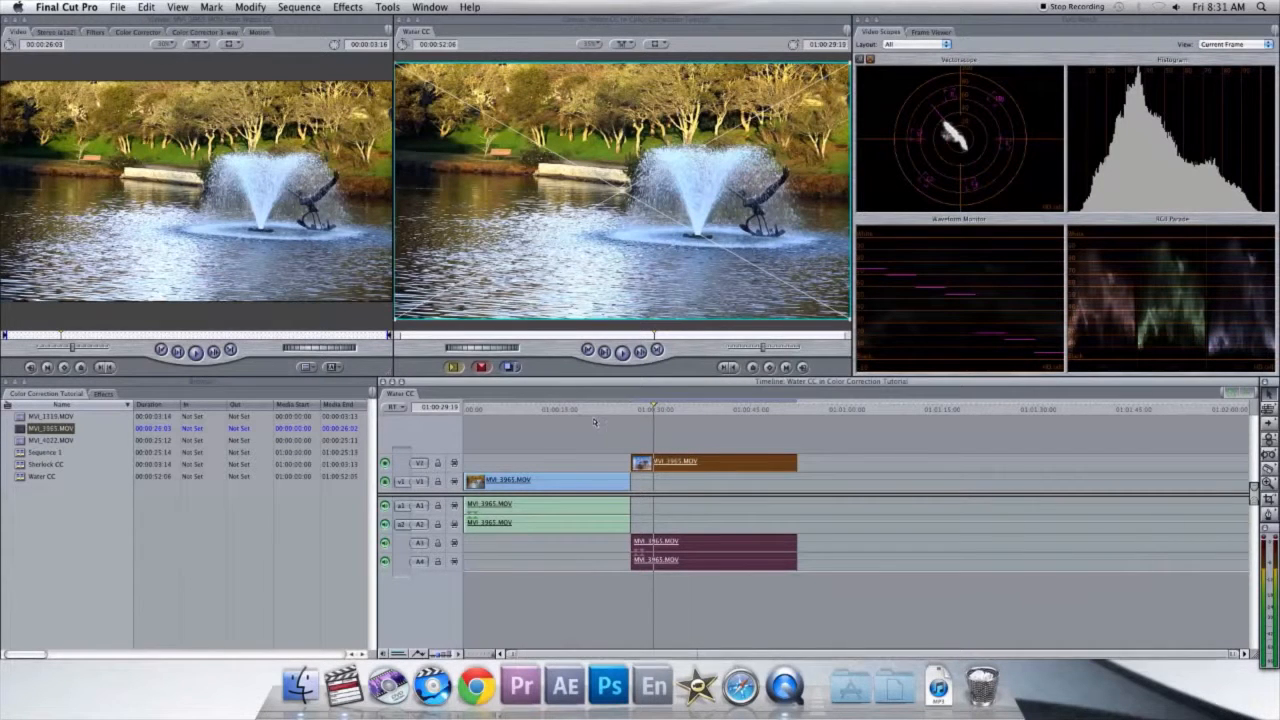
double_click(582, 482)
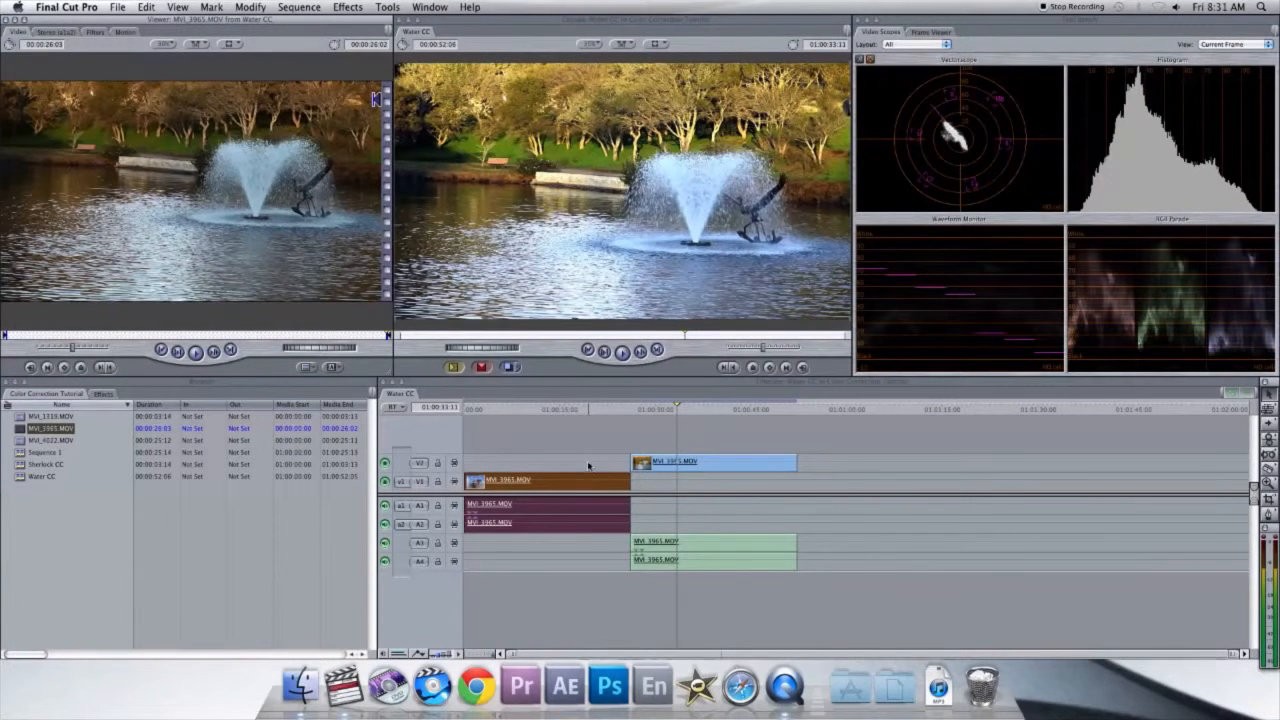